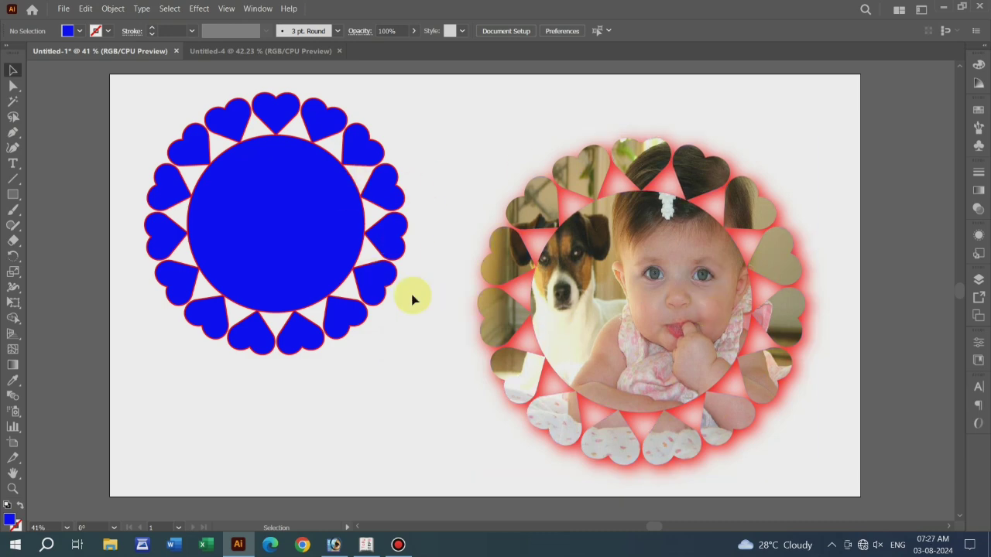
Draw a small square on the upper part of the blank Untitled-4 artboard and fill it with blue.
click(258, 52)
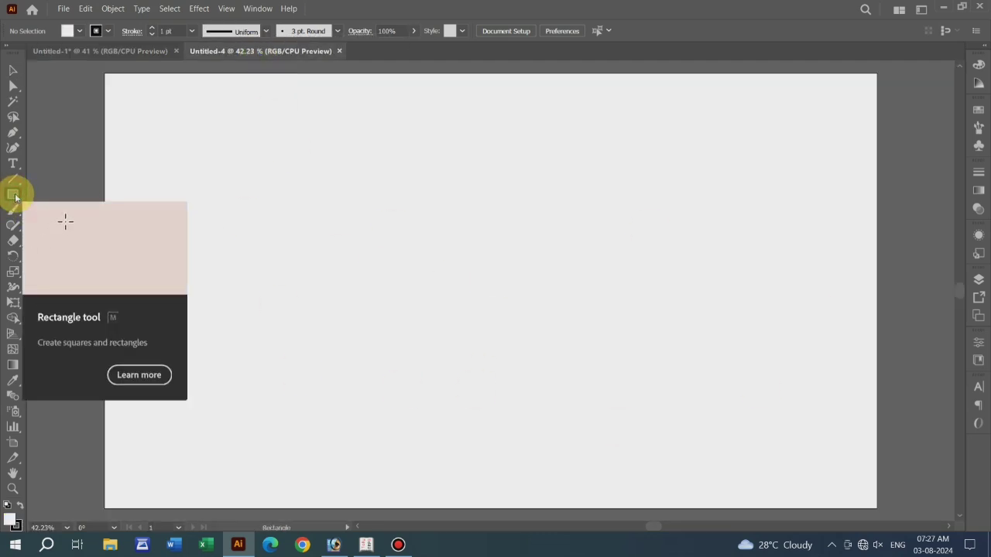
drag(285, 151, 328, 188)
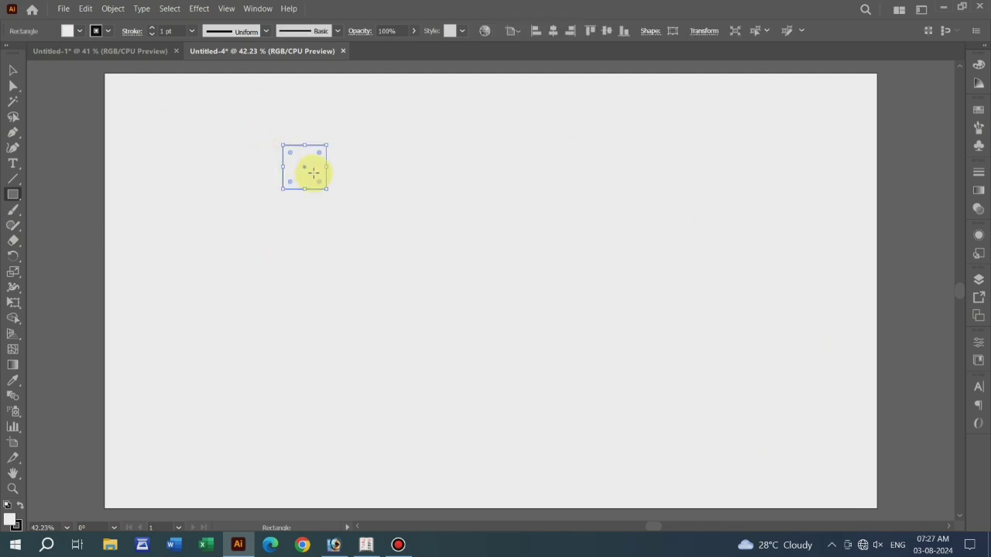
click(80, 30)
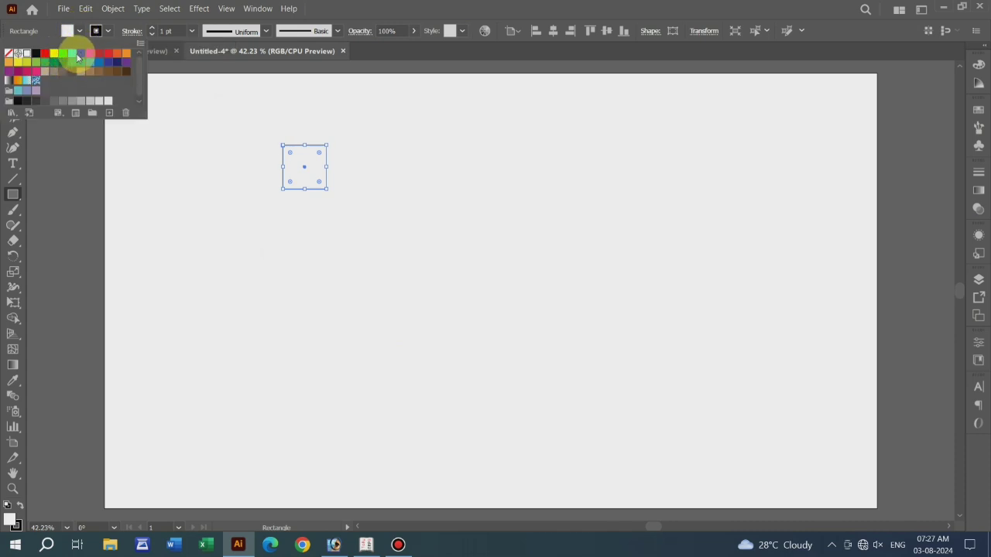
click(80, 52)
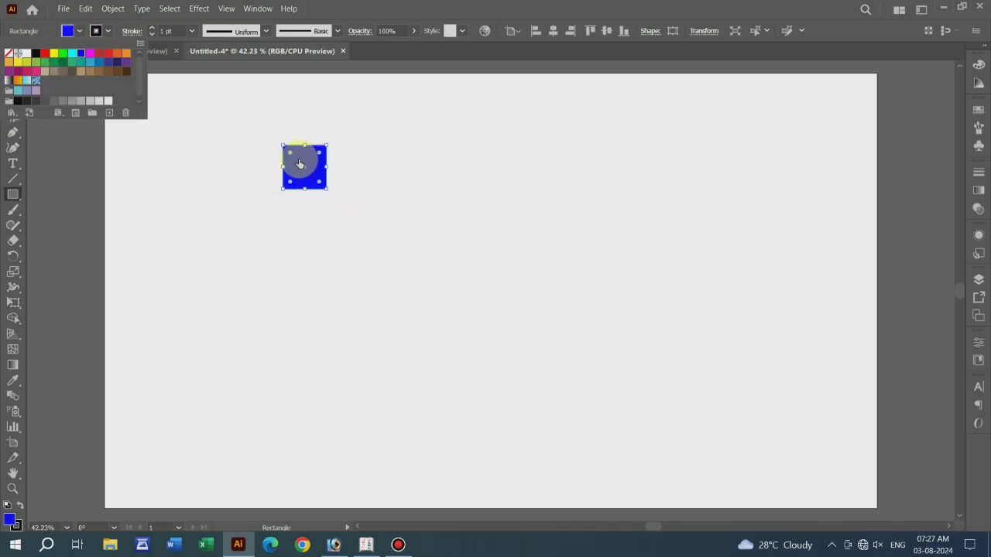
Rotate the blue square by 45° so it stands on its corner as a diamond.
click(301, 163)
right_click(300, 162)
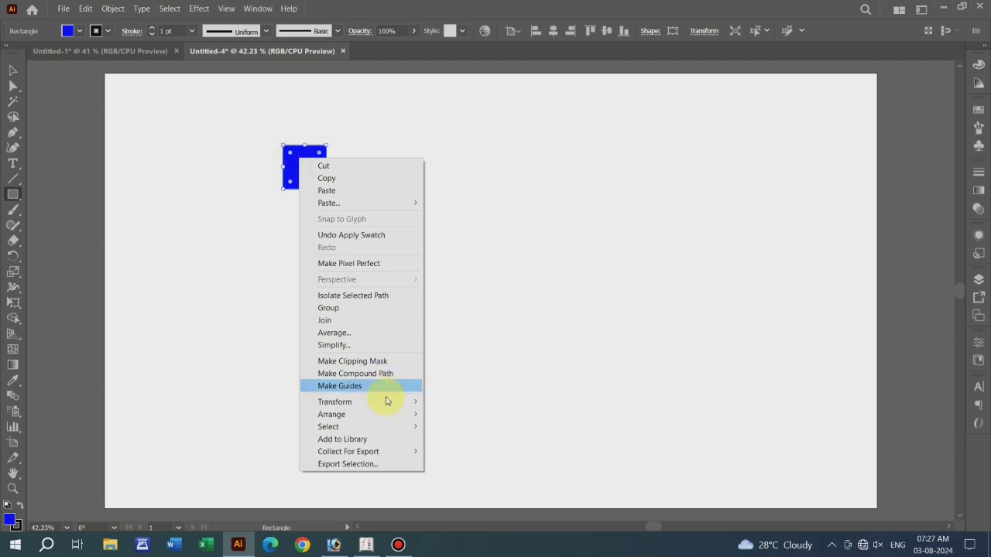
mouse_move(378, 402)
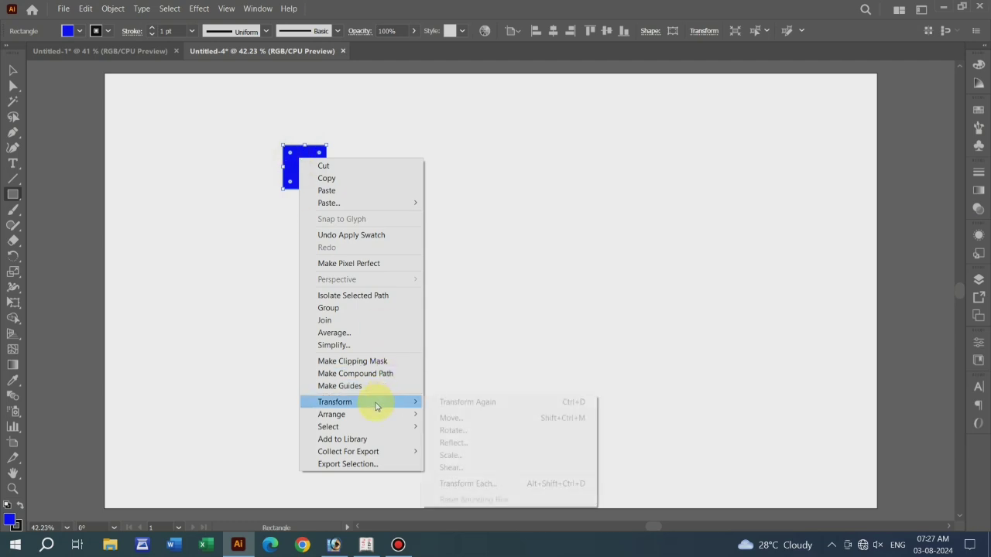
click(464, 431)
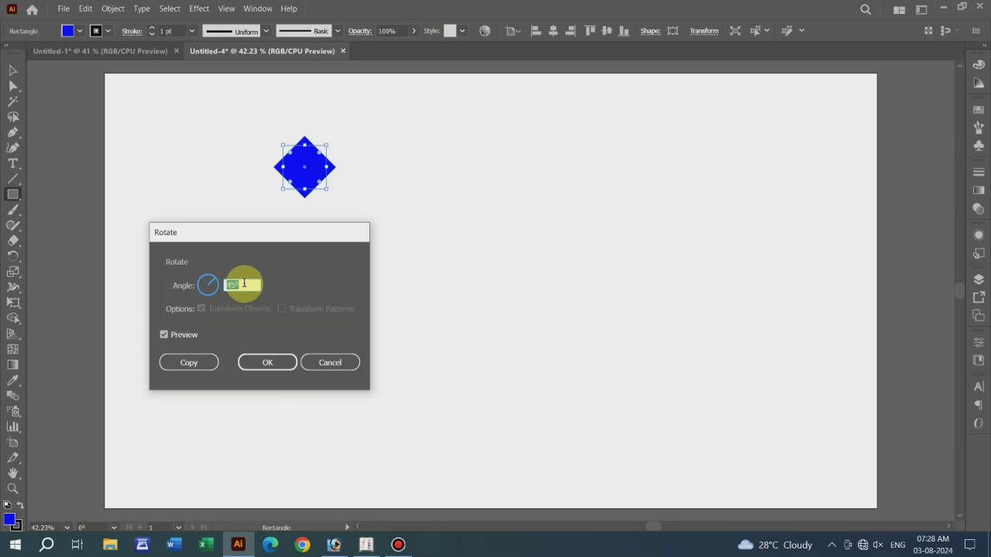
click(268, 363)
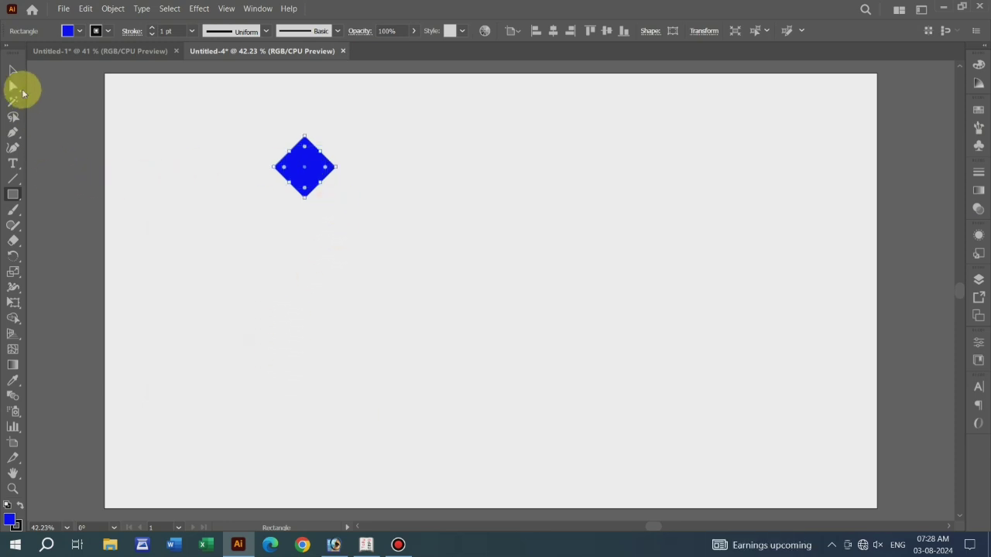
Bend the diamond's two upper edges outward with the Curvature tool to form a heart, and scale the heart down slightly.
click(13, 152)
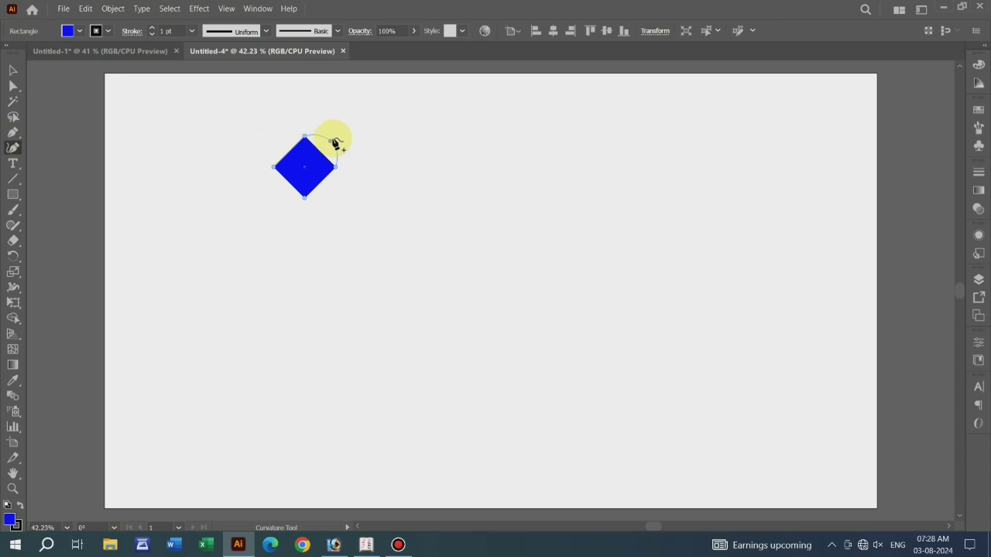
drag(334, 137, 334, 136)
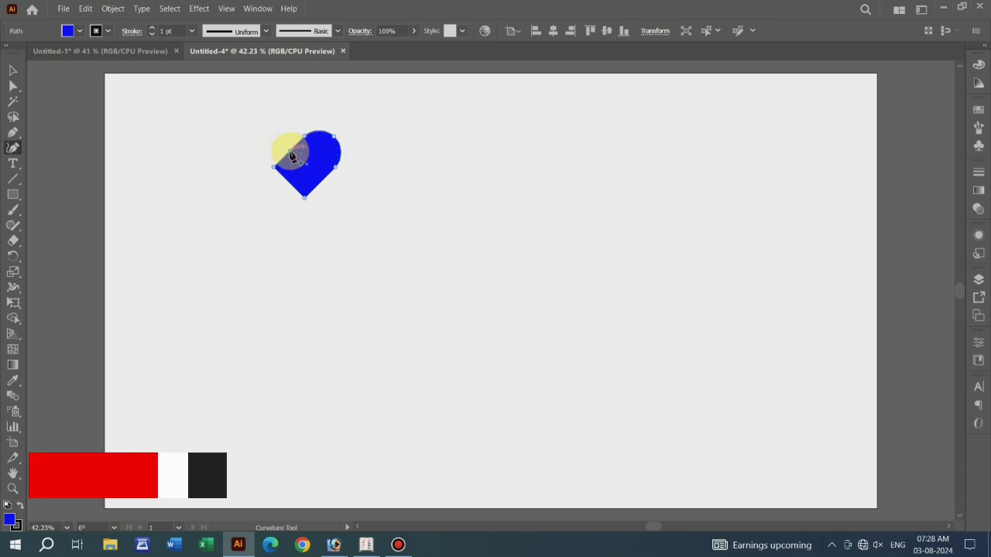
drag(287, 146, 280, 139)
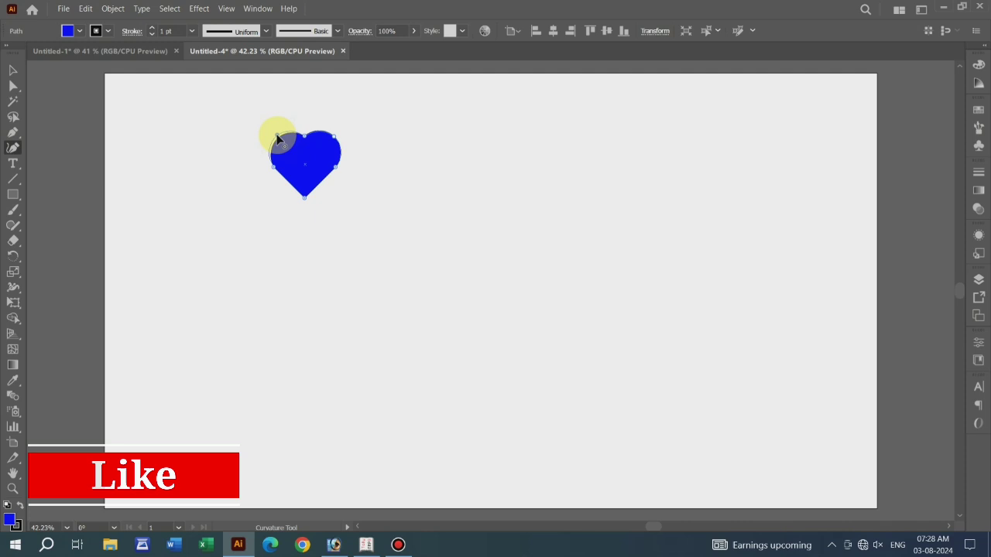
click(16, 71)
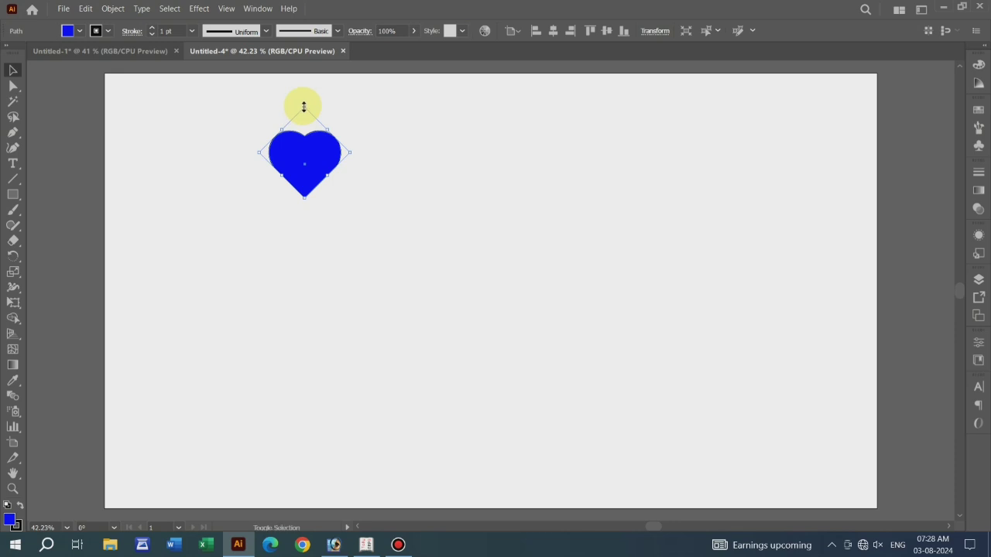
drag(304, 106, 306, 127)
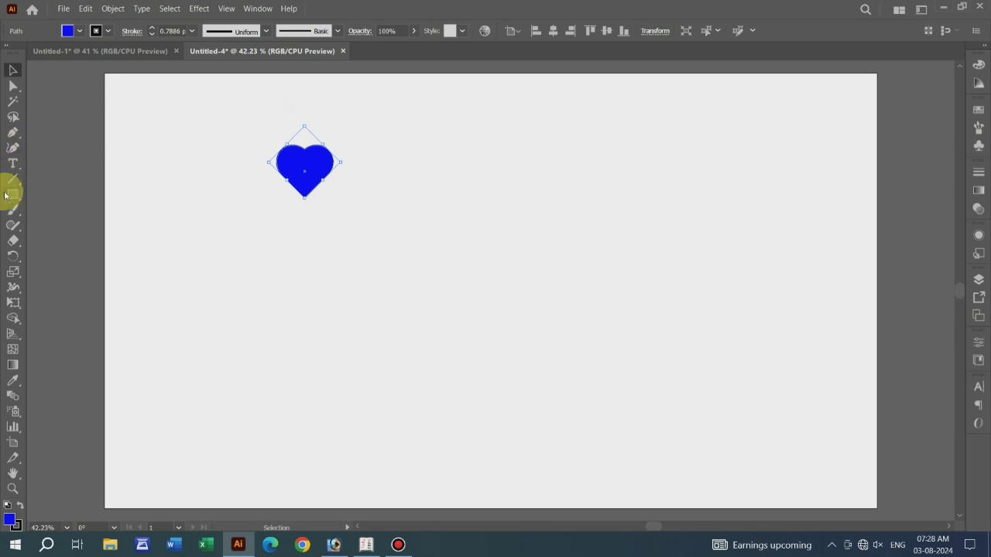
Draw a large circle with the Ellipse tool and centre it directly below the heart, just touching its tip.
drag(13, 199, 72, 225)
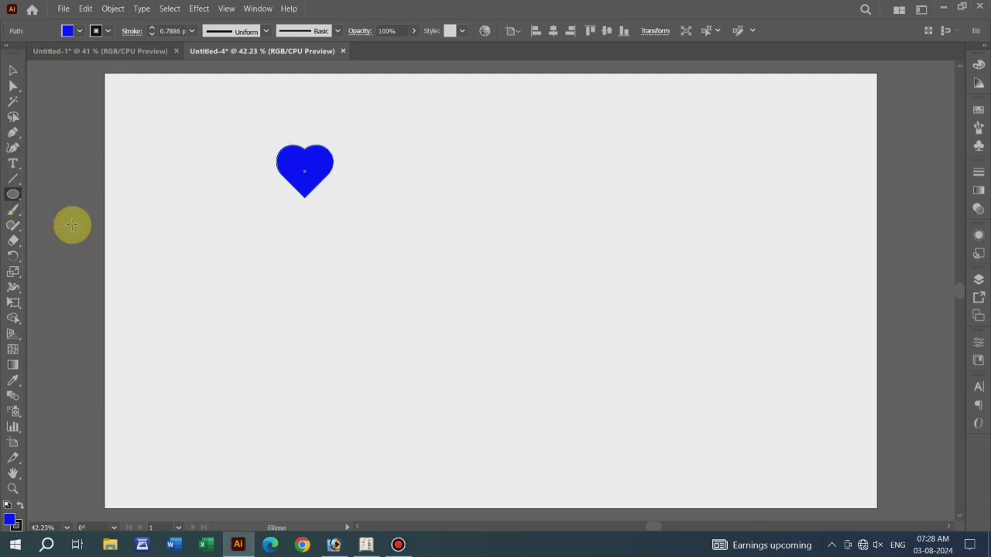
drag(200, 191, 380, 356)
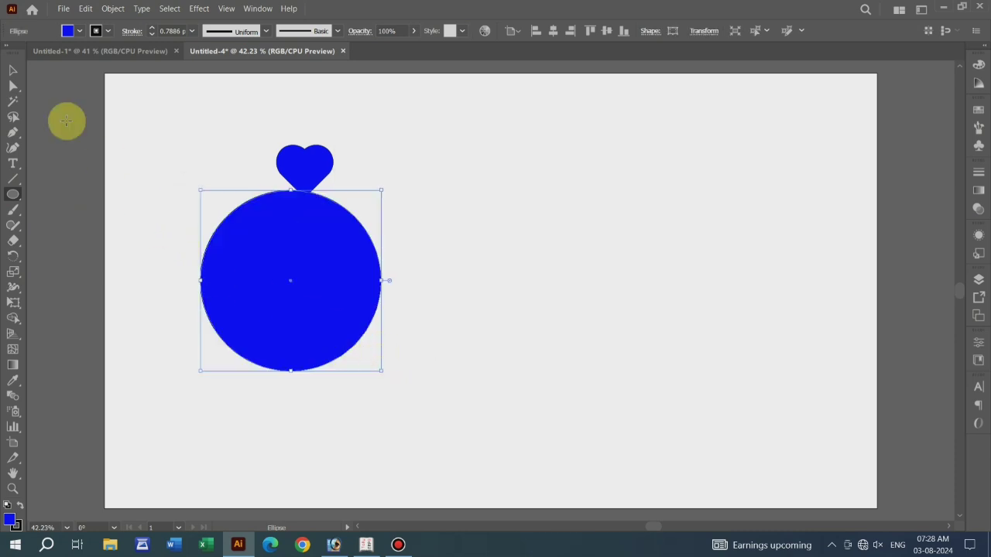
click(14, 71)
drag(321, 306, 329, 323)
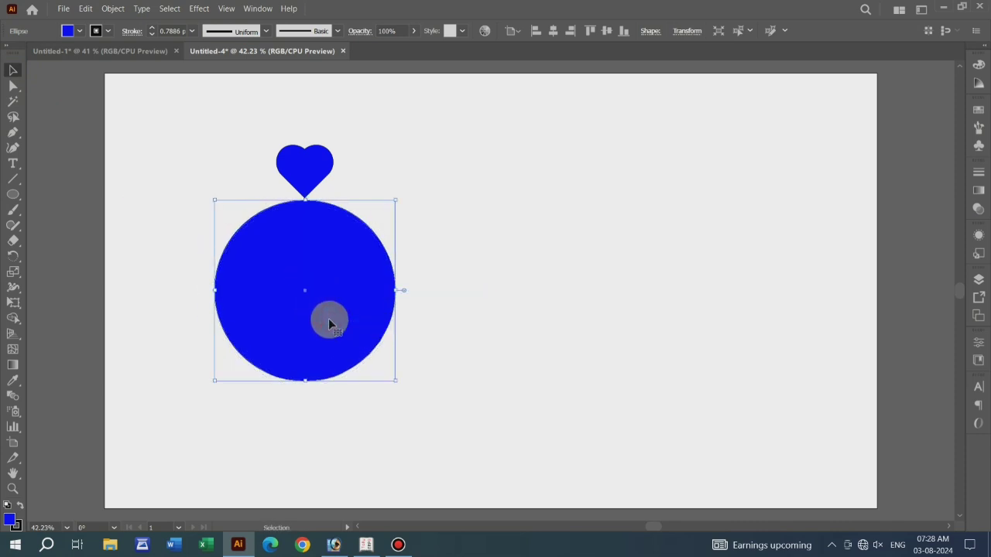
Create a rotated copy of the heart around the circle's centre at an angle of 360/15.
click(302, 161)
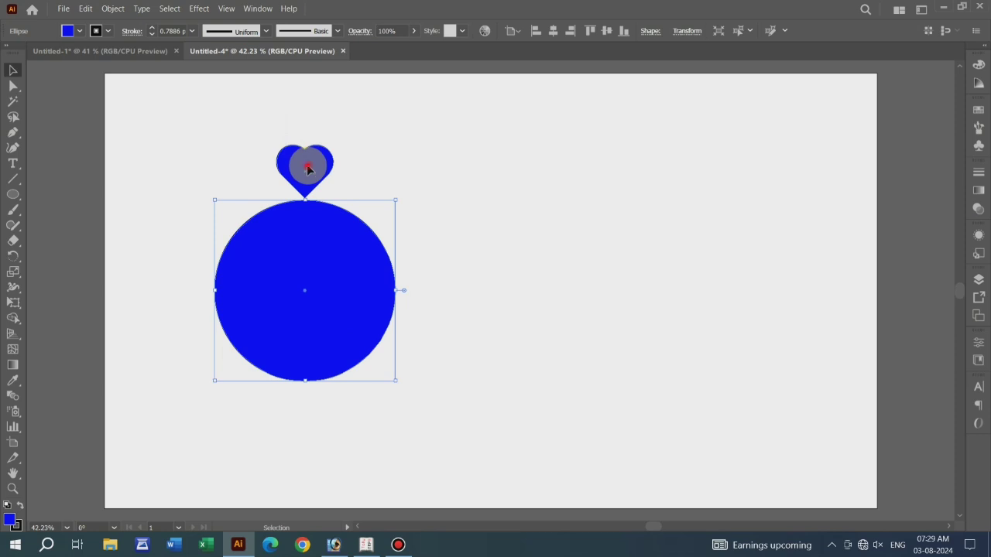
click(306, 169)
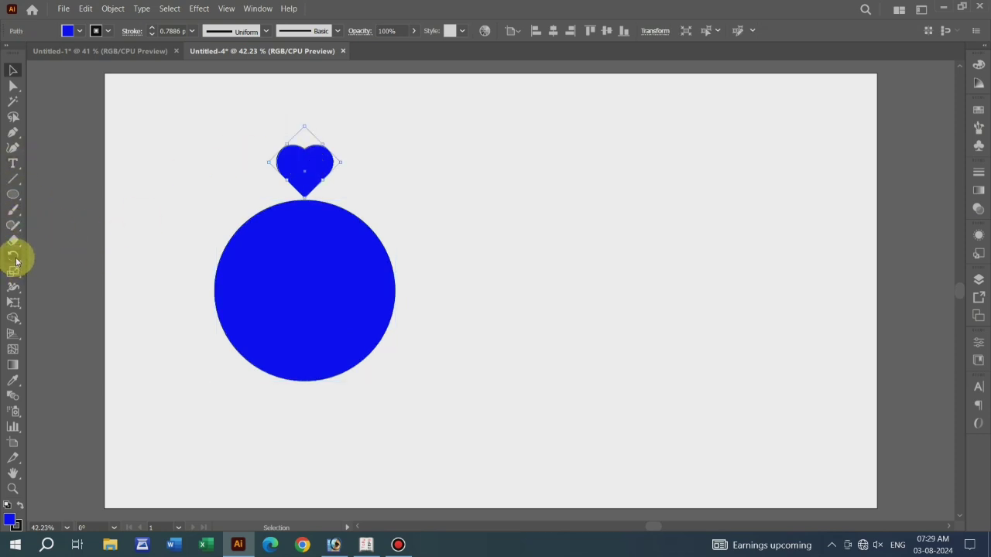
click(16, 262)
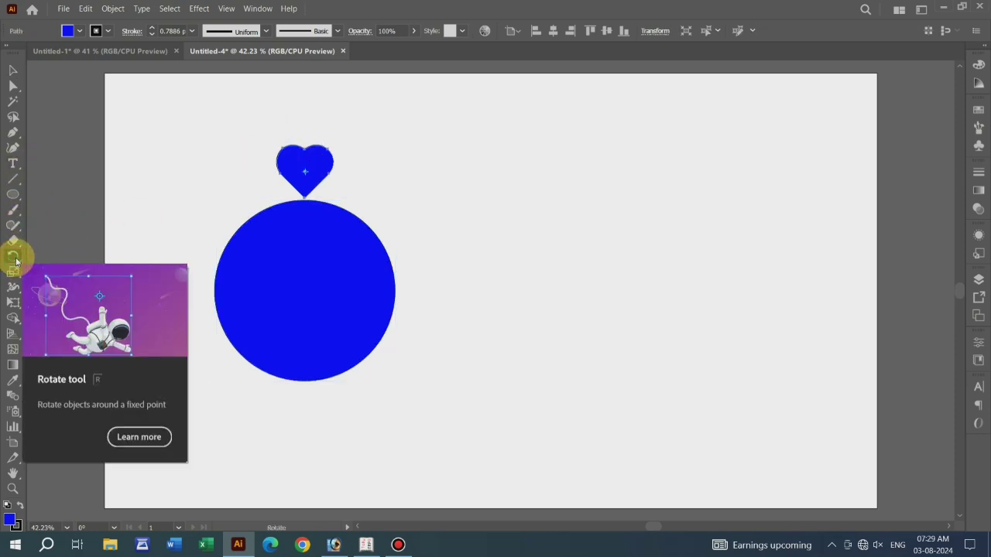
alt+click(305, 292)
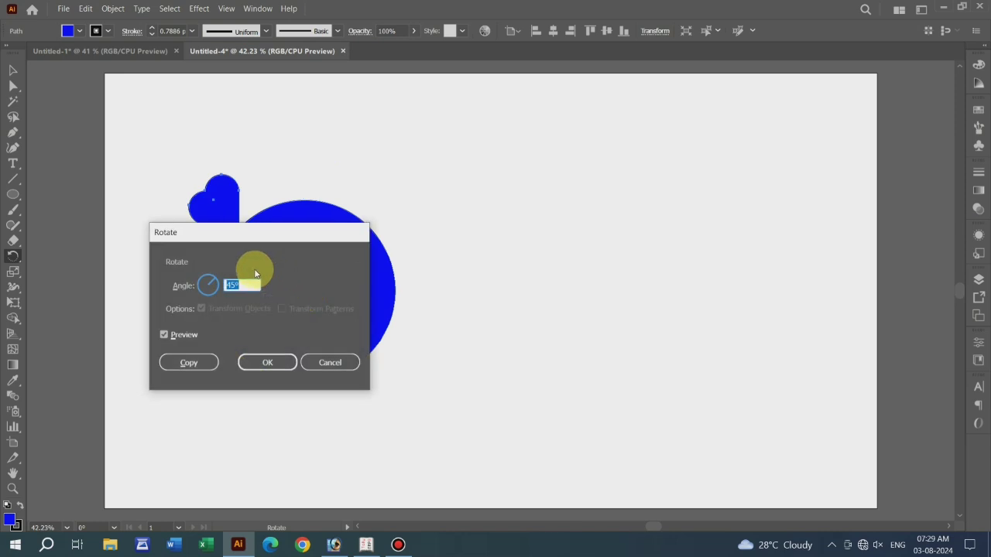
drag(221, 232, 519, 186)
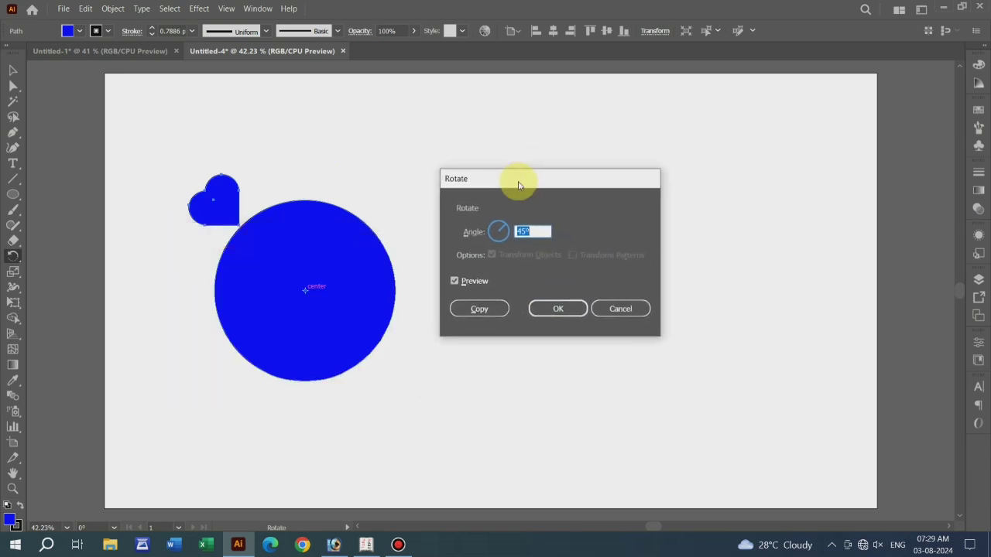
click(530, 229)
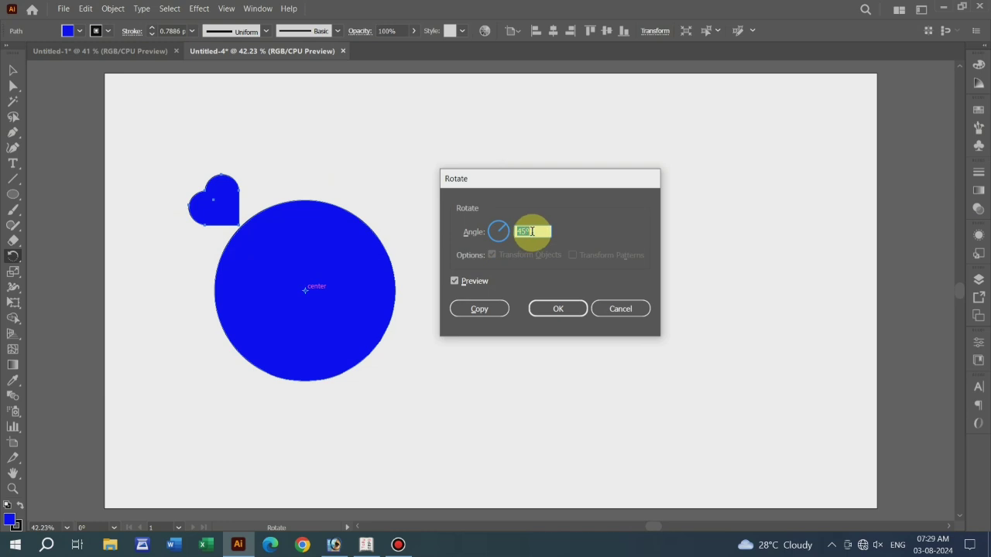
text(360/15)
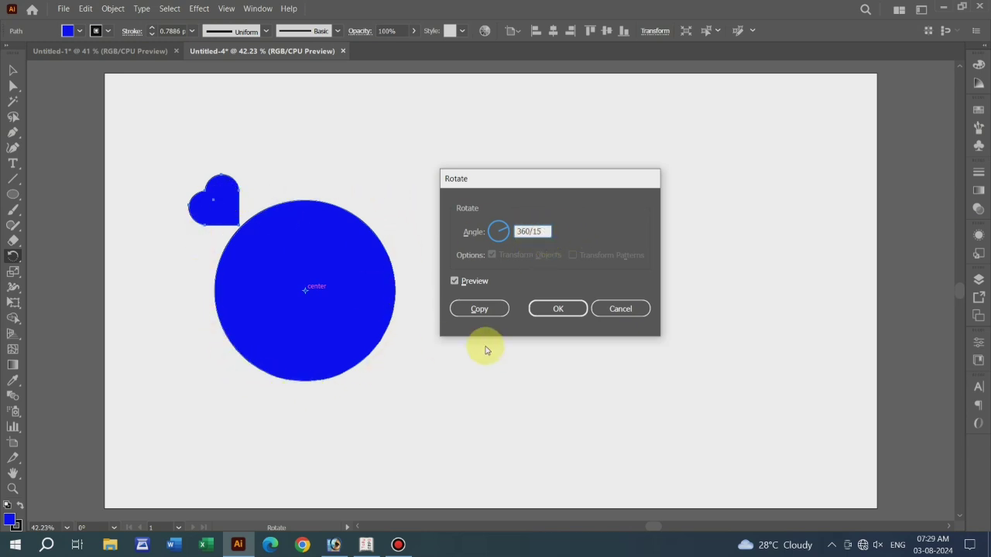
click(476, 310)
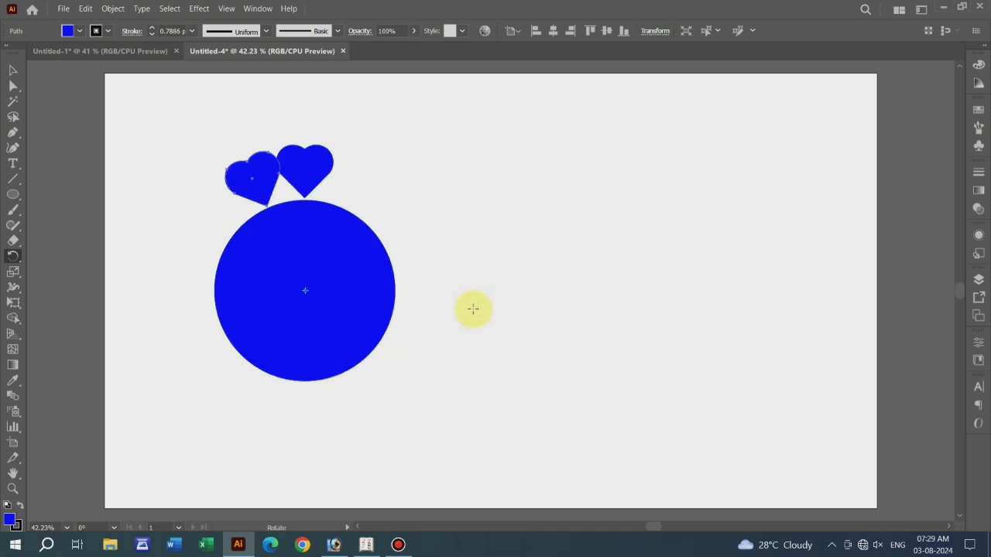
Repeat the rotated copy until a full ring of 15 hearts surrounds the circle.
key(ctrl+d)
key(ctrl+d)
key(ctrl+d)
key(ctrl+d)
key(ctrl+d)
key(ctrl+d)
key(ctrl+d)
key(ctrl+d)
key(ctrl+d)
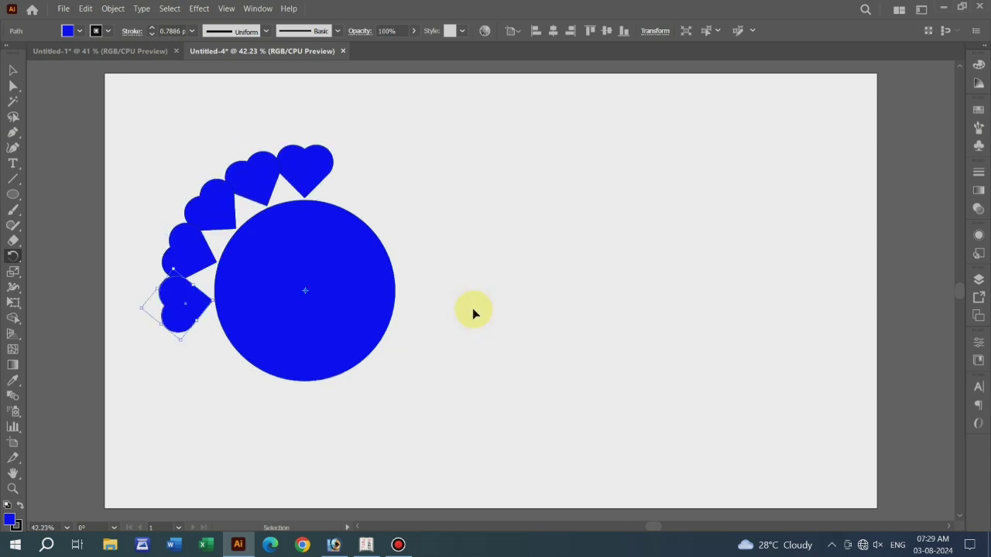
key(ctrl+d)
key(ctrl+d)
key(ctrl+d)
key(ctrl+d)
key(ctrl+d)
key(ctrl+d)
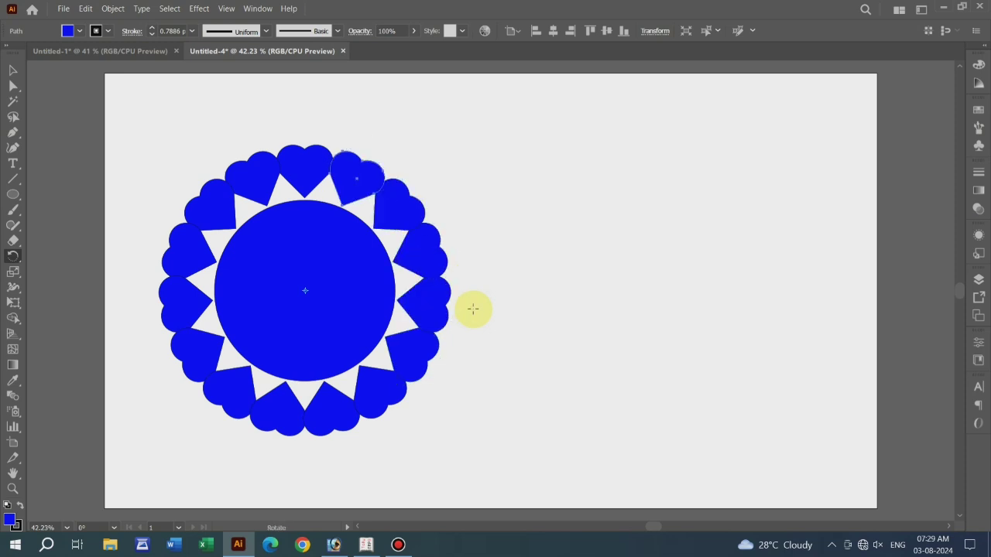
Give the circle and all surrounding hearts a 2 pt red stroke.
click(13, 71)
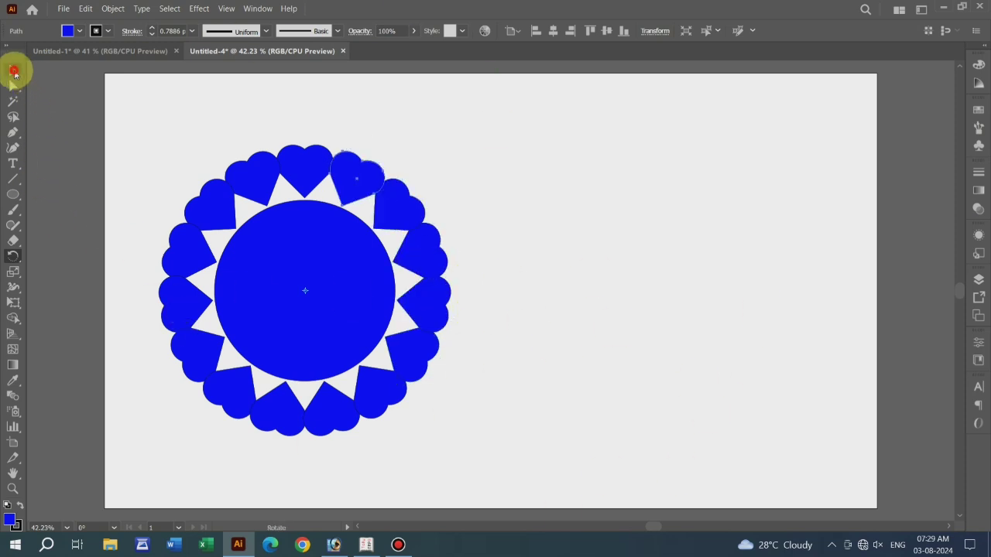
drag(127, 121, 479, 468)
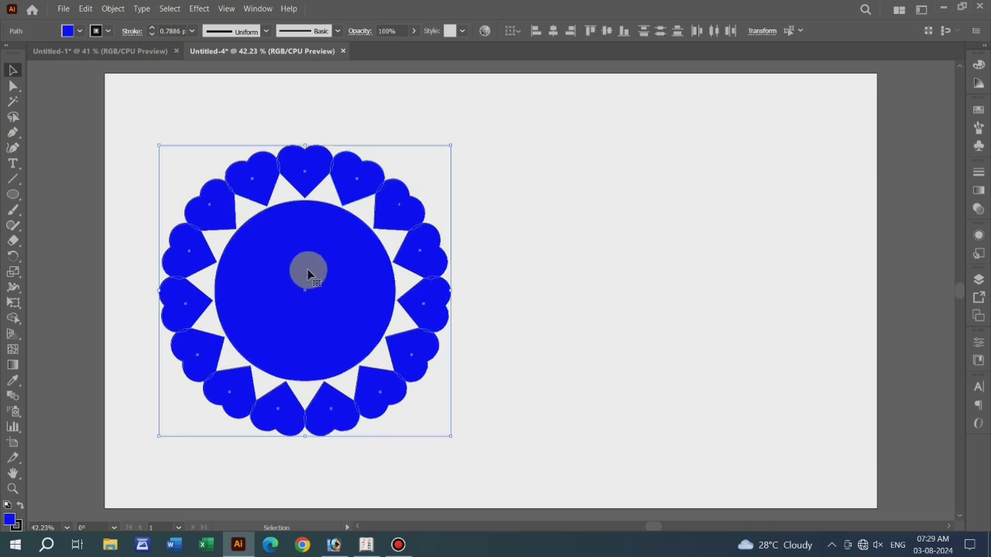
click(151, 30)
click(151, 29)
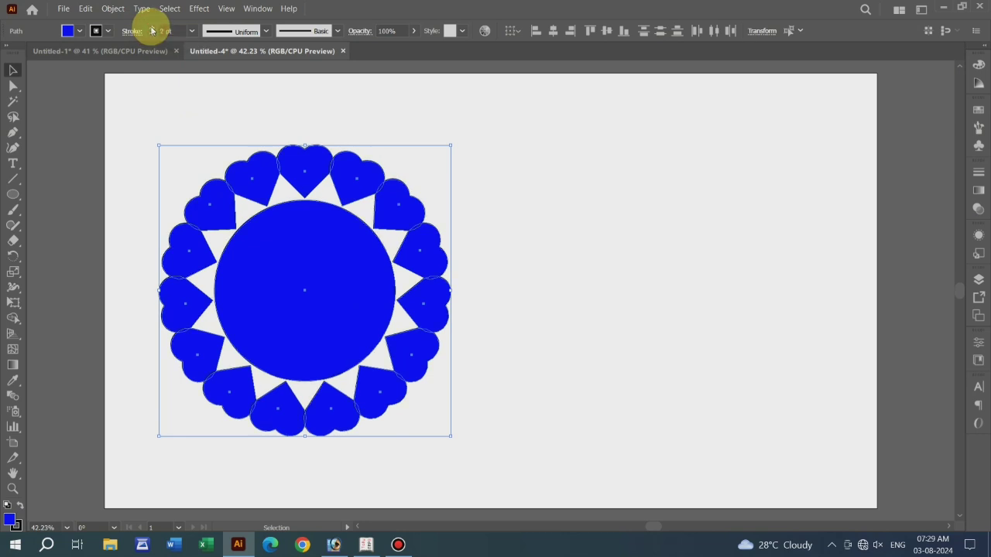
click(108, 30)
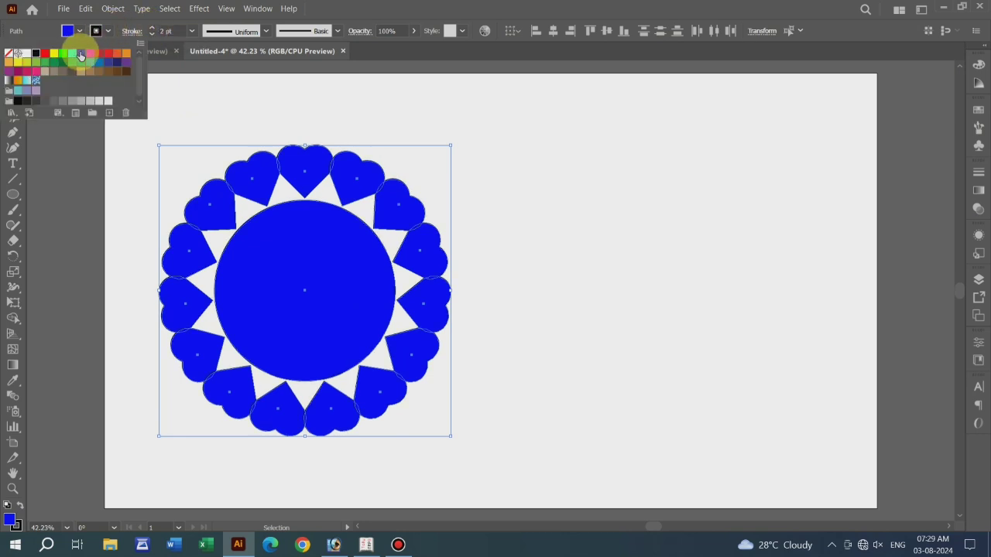
click(48, 57)
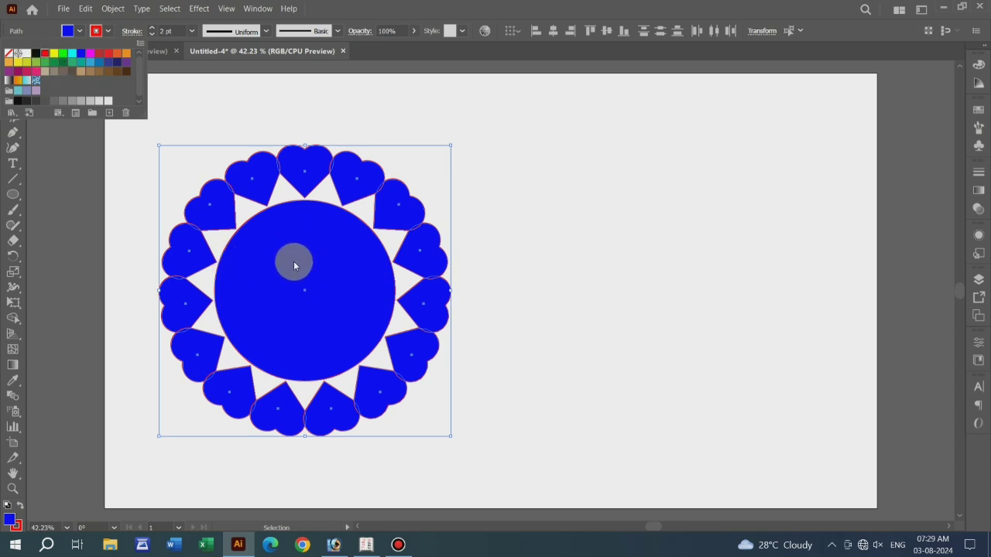
Turn the selected circle and hearts into one compound path and place a duplicate to the right of the original.
click(294, 257)
right_click(294, 257)
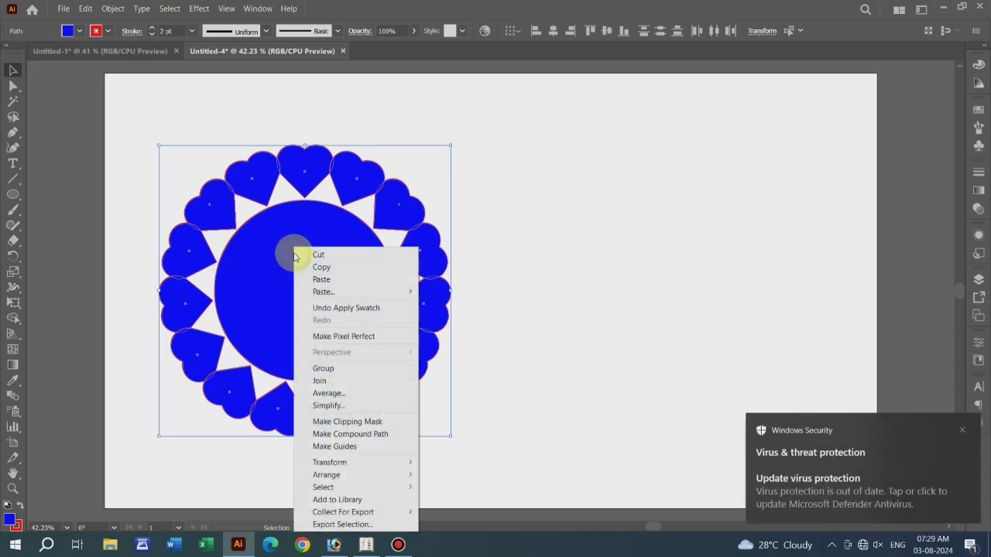
click(362, 436)
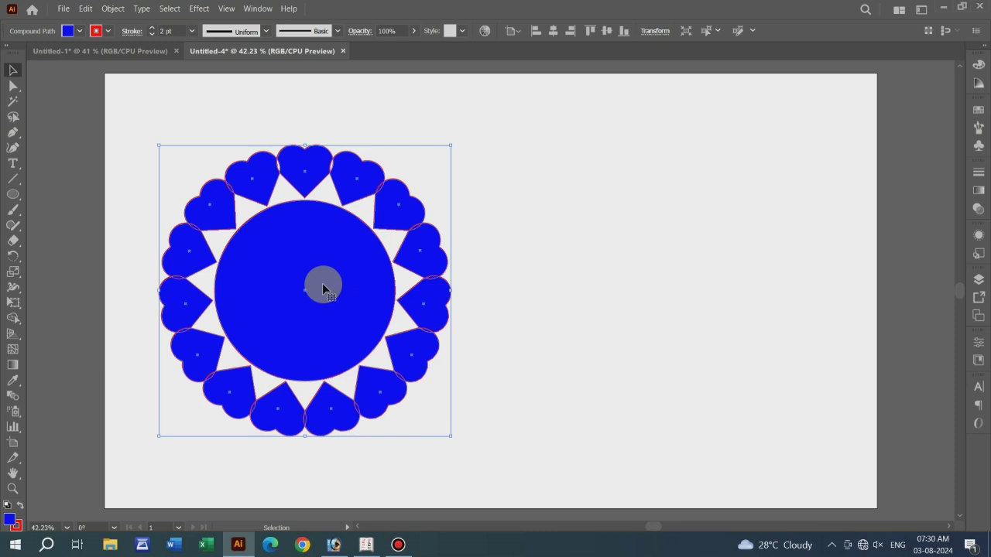
drag(322, 287, 658, 274)
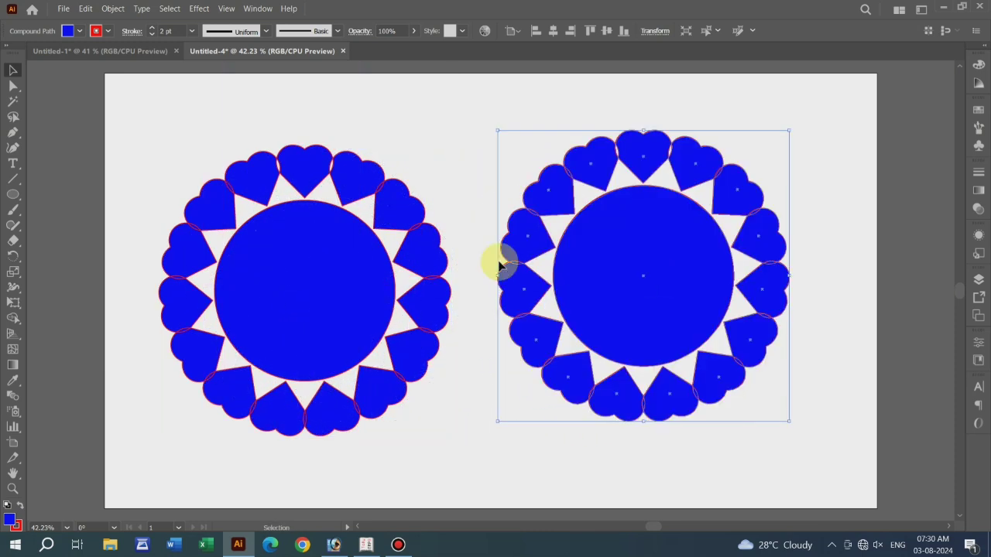
click(318, 261)
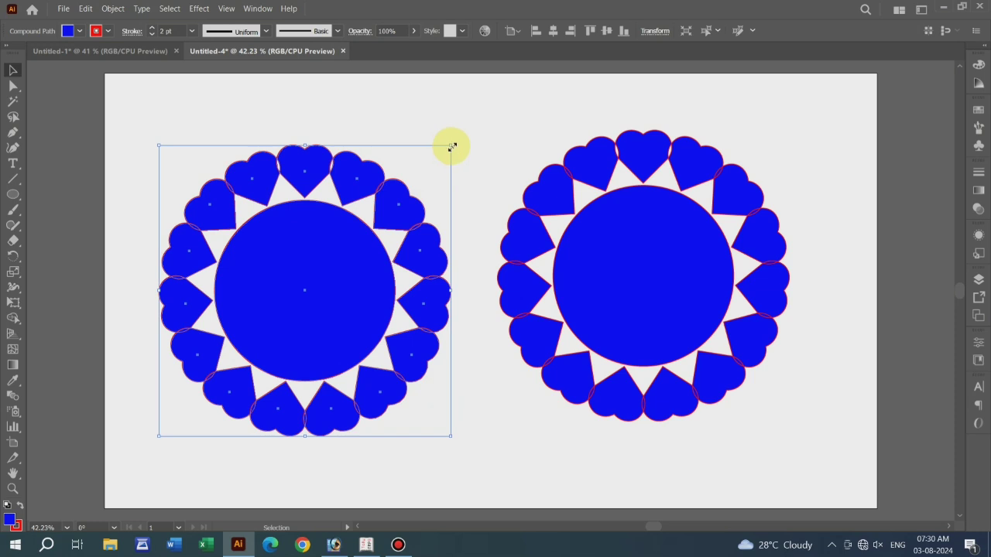
Scale the original heart ring down proportionally to about 70% of its size and shift the full-size duplicate slightly left and down.
drag(452, 146, 411, 230)
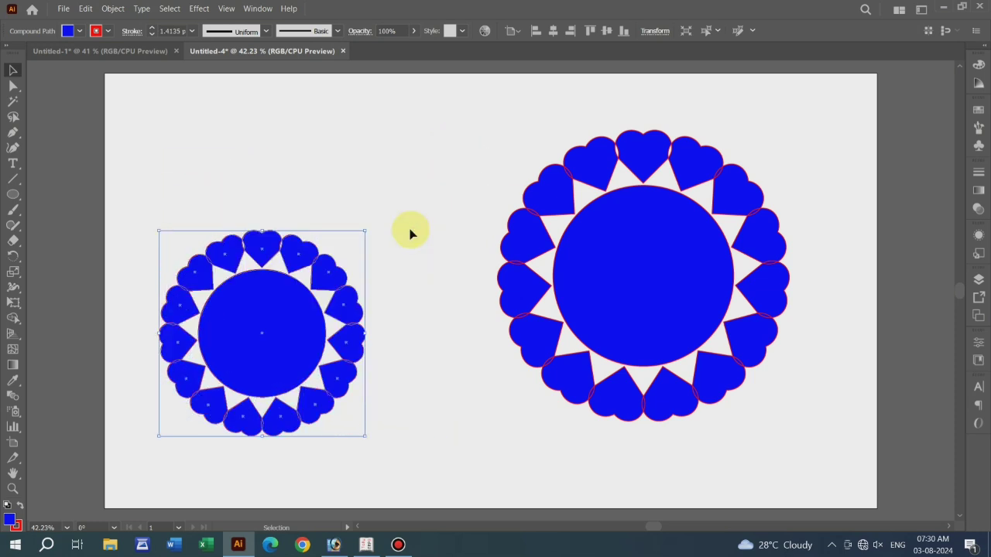
drag(667, 284, 634, 280)
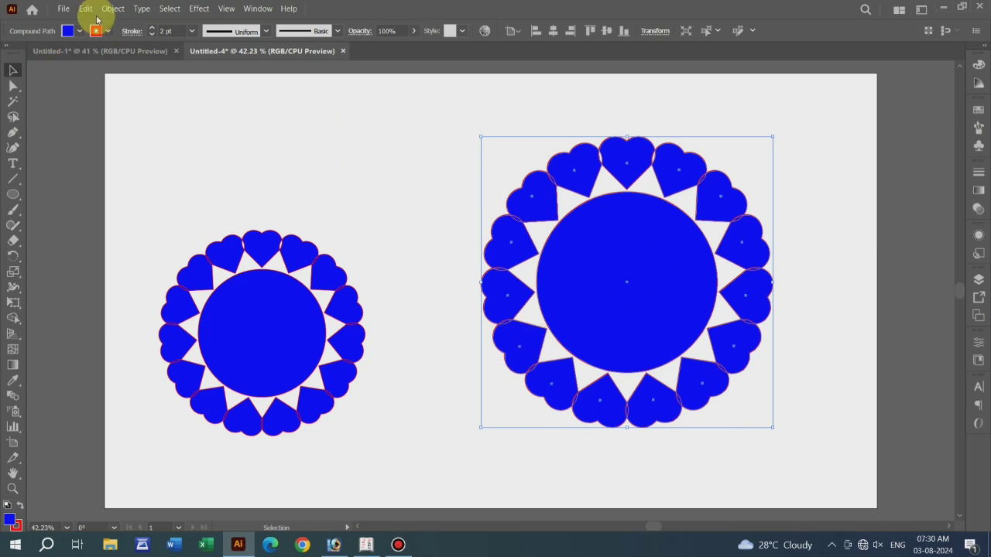
Place the linked photo Baby Kids (1) of the baby with a dog at a large size over the full-size heart ring.
click(62, 8)
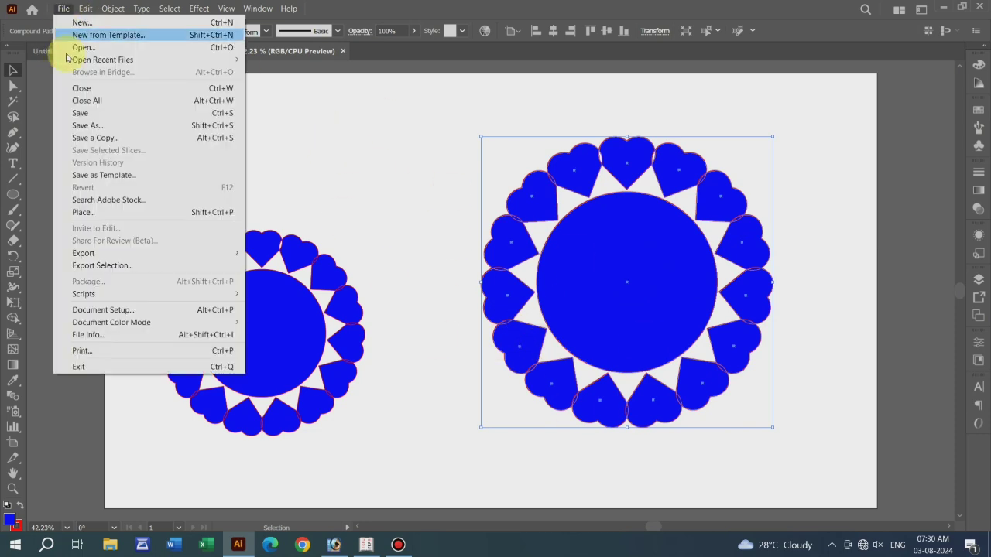
click(92, 214)
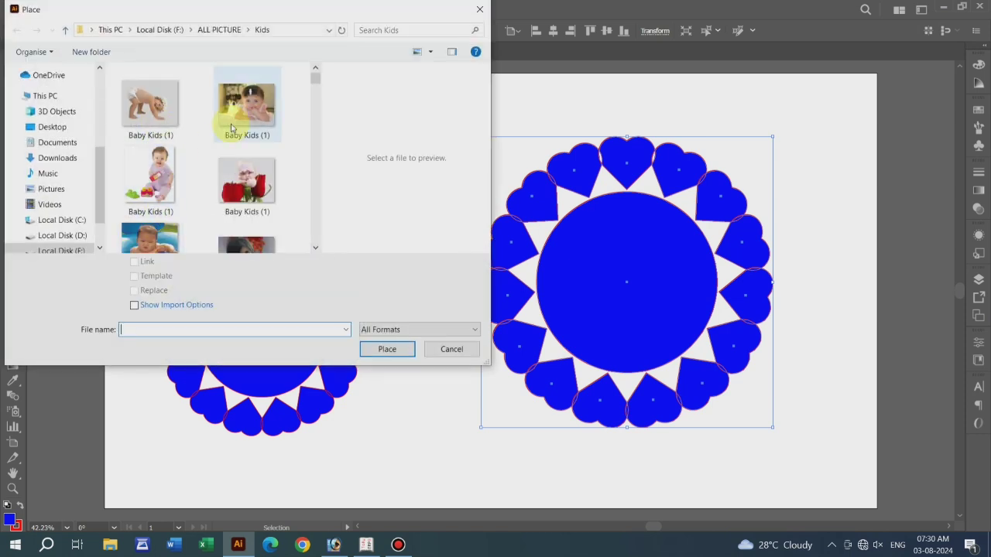
click(242, 115)
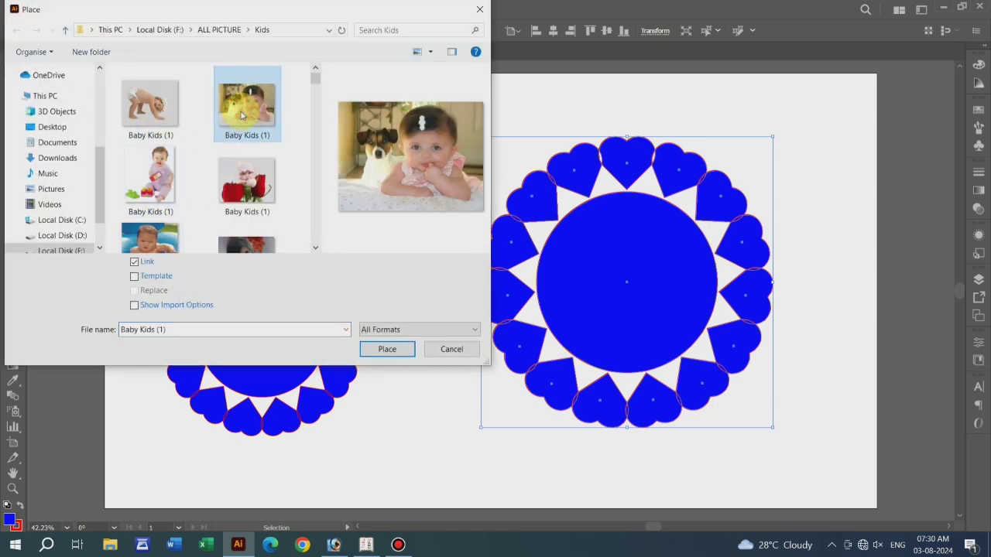
click(387, 350)
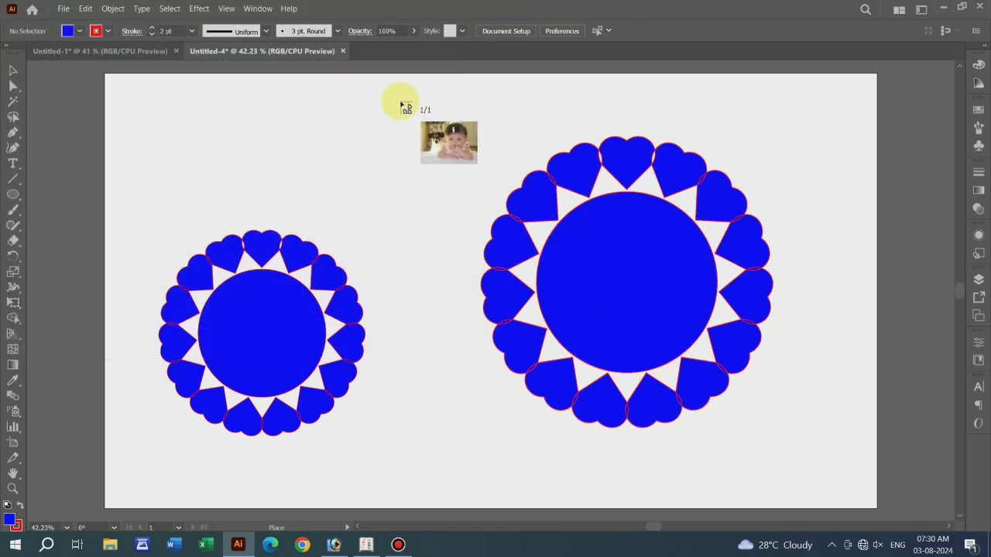
drag(419, 88, 789, 488)
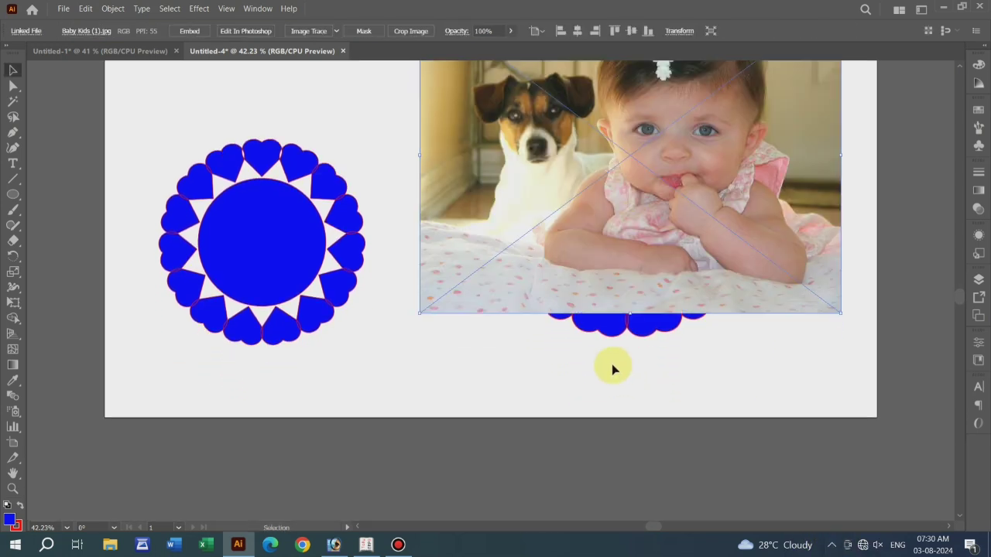
key(space)
drag(526, 347, 534, 438)
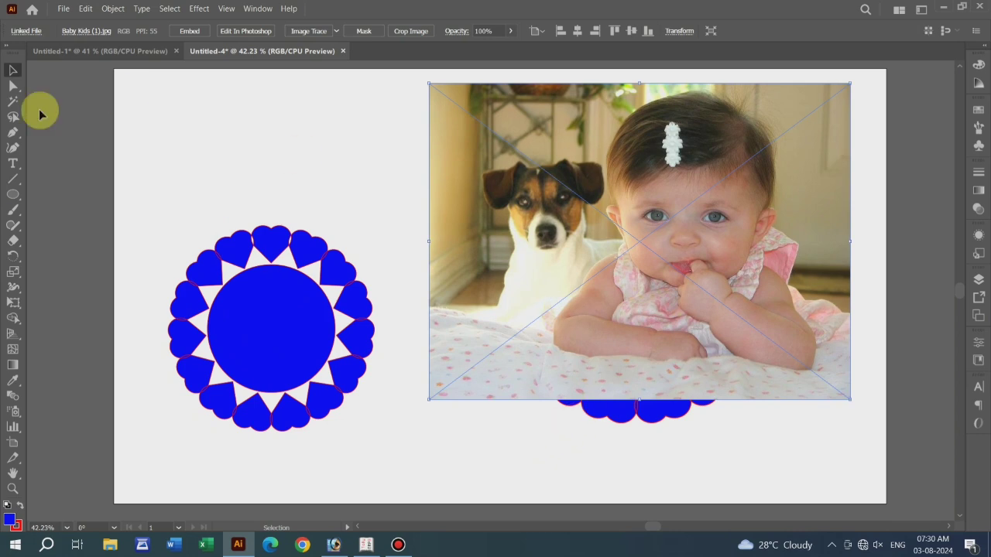
drag(606, 320, 609, 348)
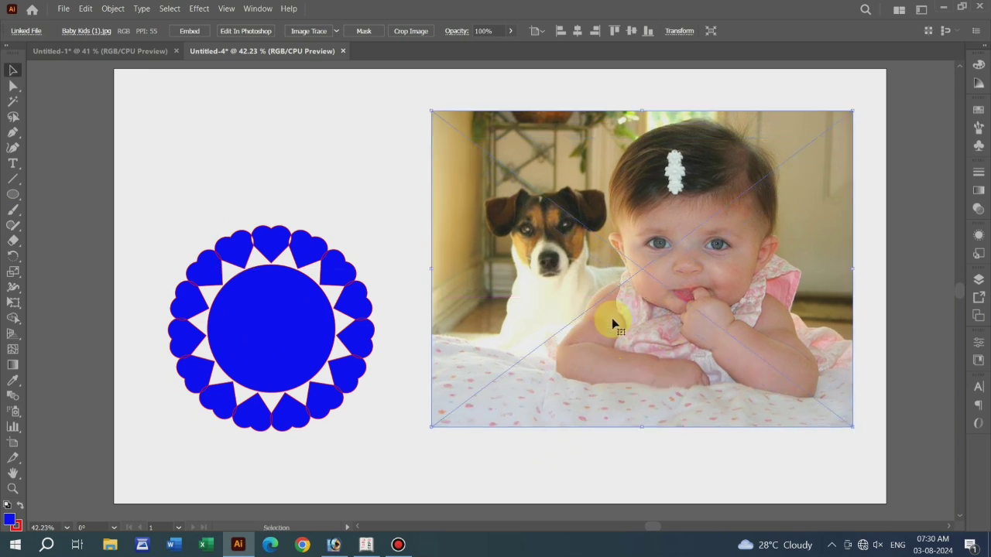
Send the photo to the back and reposition it so the baby's face lies behind the large circle.
right_click(629, 353)
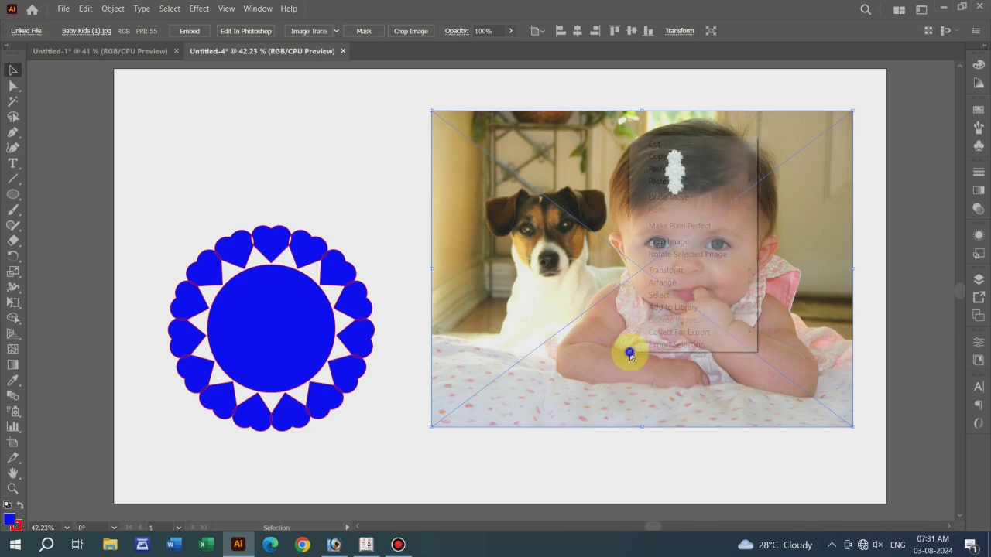
mouse_move(678, 285)
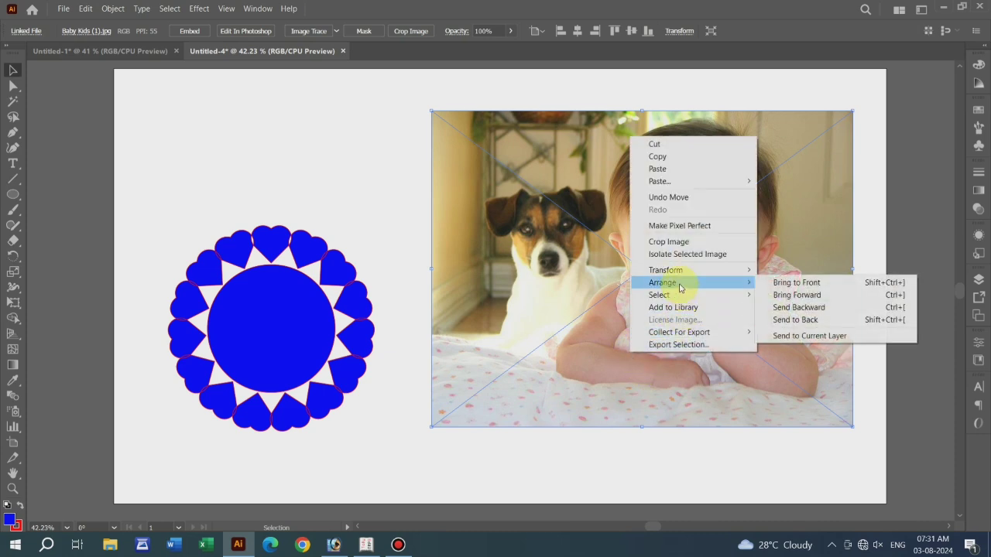
click(811, 321)
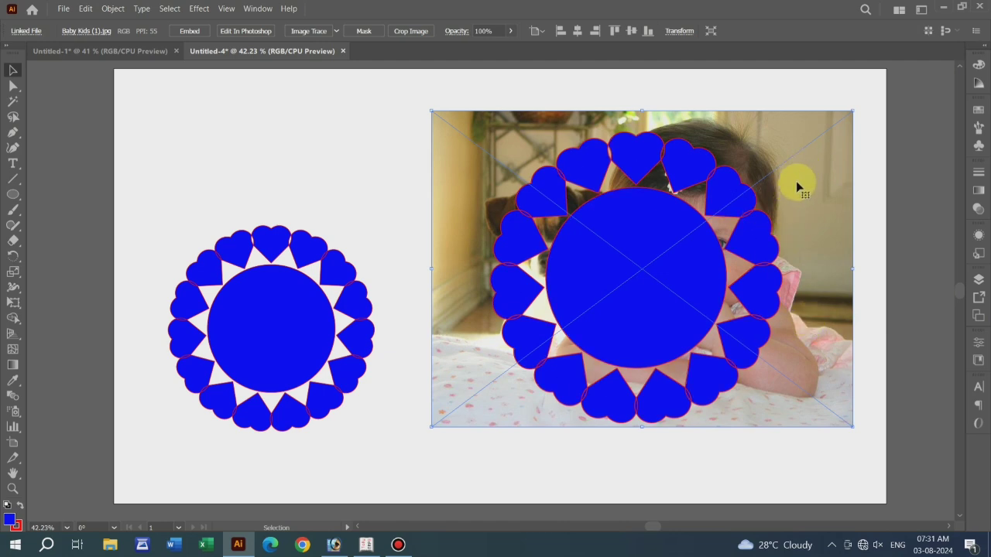
shift+click(671, 230)
shift+click(639, 269)
drag(796, 175, 779, 185)
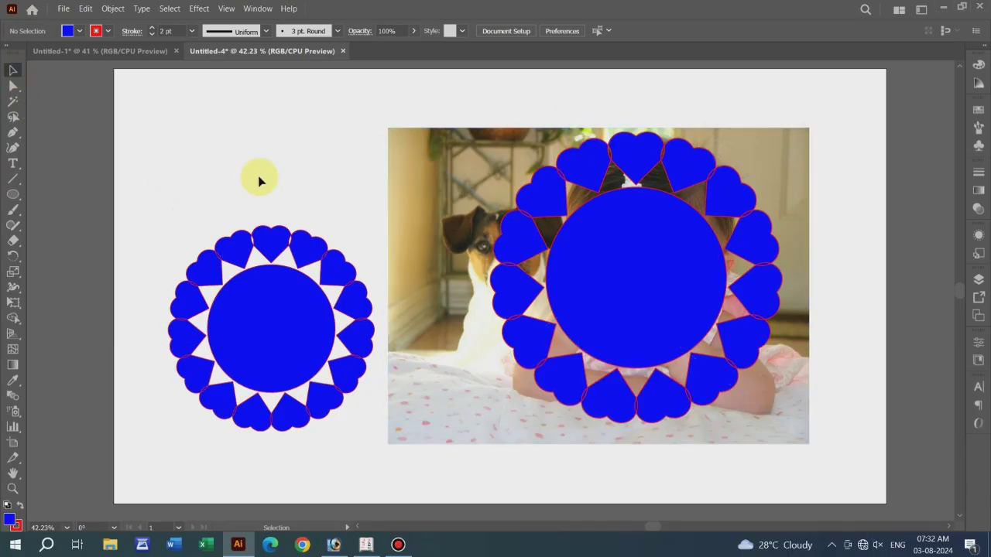
Make a clipping mask from the photo and the full-size heart ring on top of it.
drag(546, 104, 686, 376)
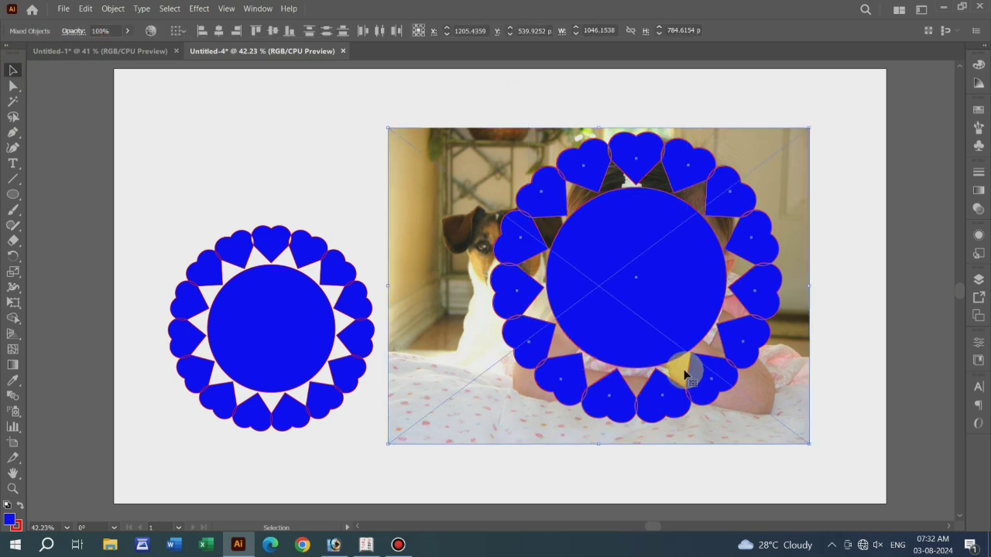
right_click(607, 245)
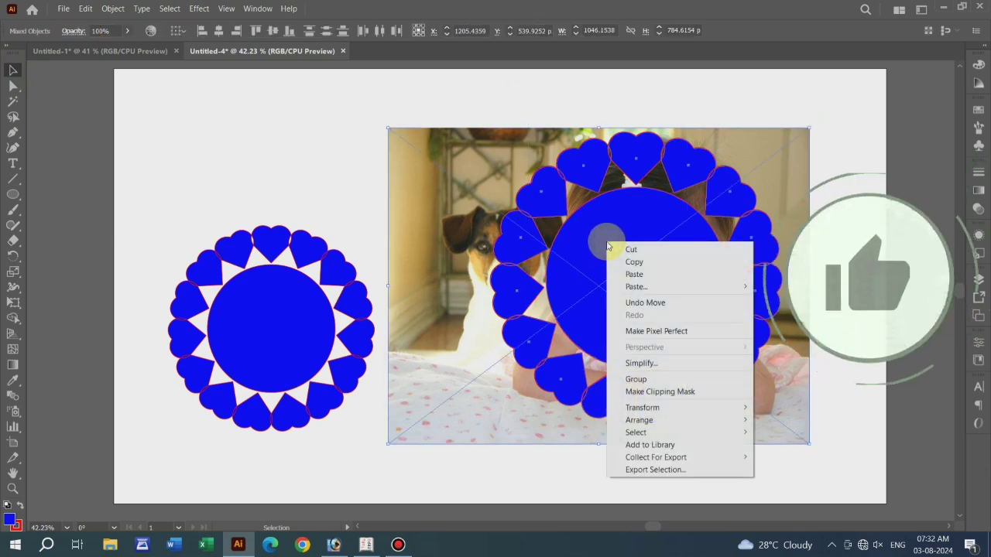
click(654, 391)
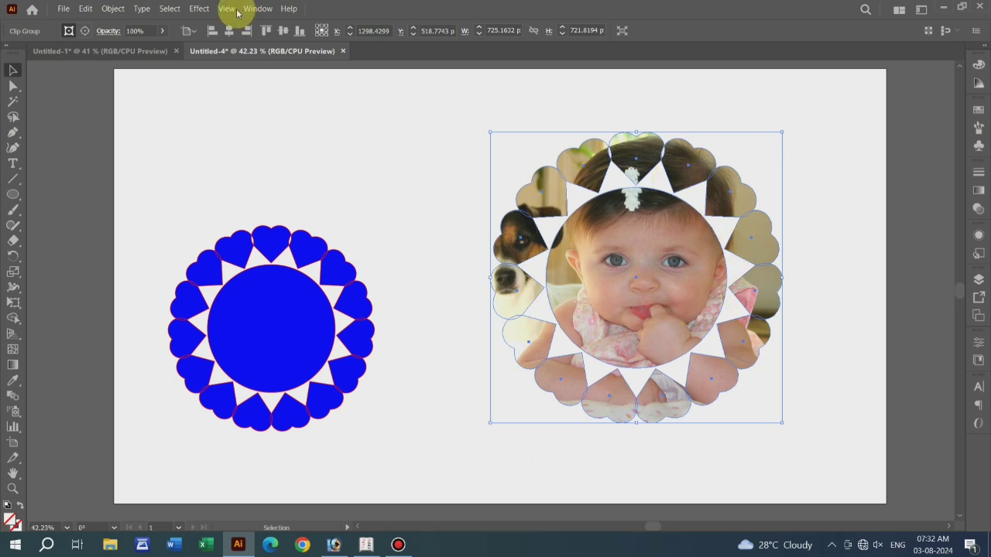
Add a previewed Drop Shadow effect to the clipped photo with an X offset of 14 px.
click(201, 10)
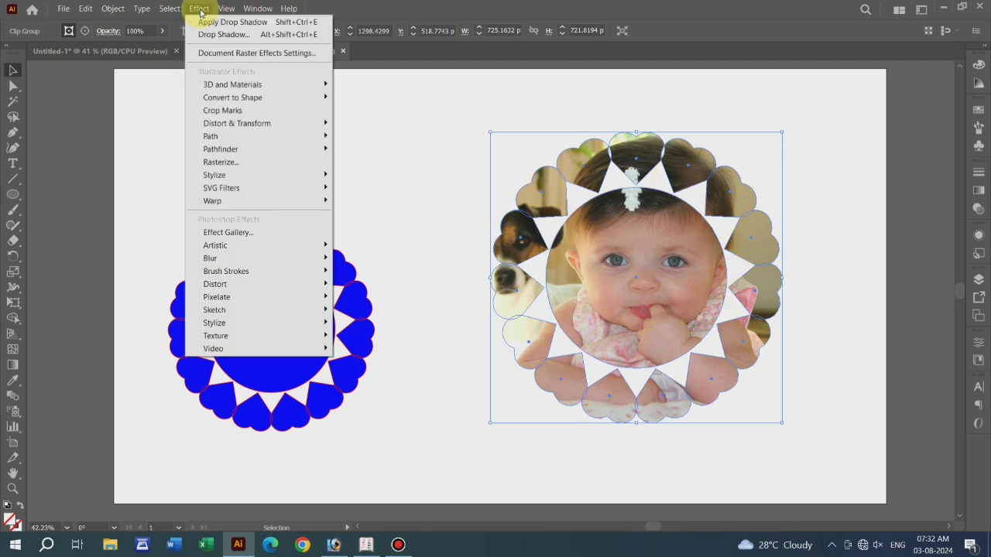
mouse_move(228, 175)
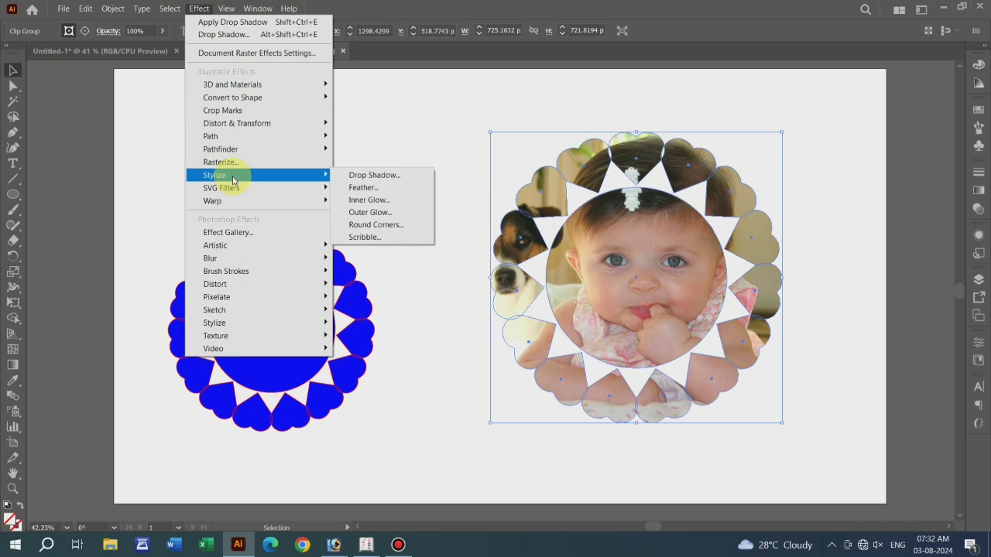
click(367, 176)
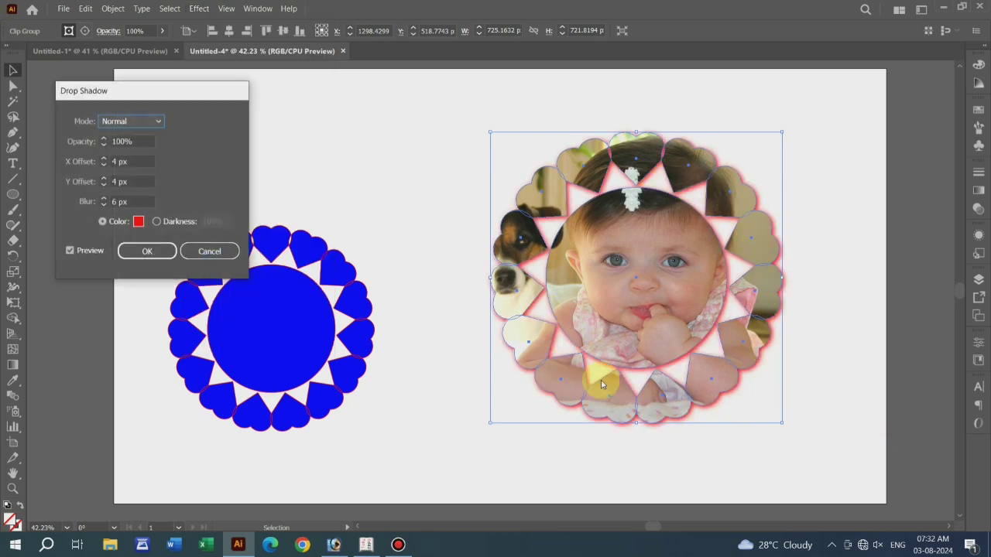
click(104, 146)
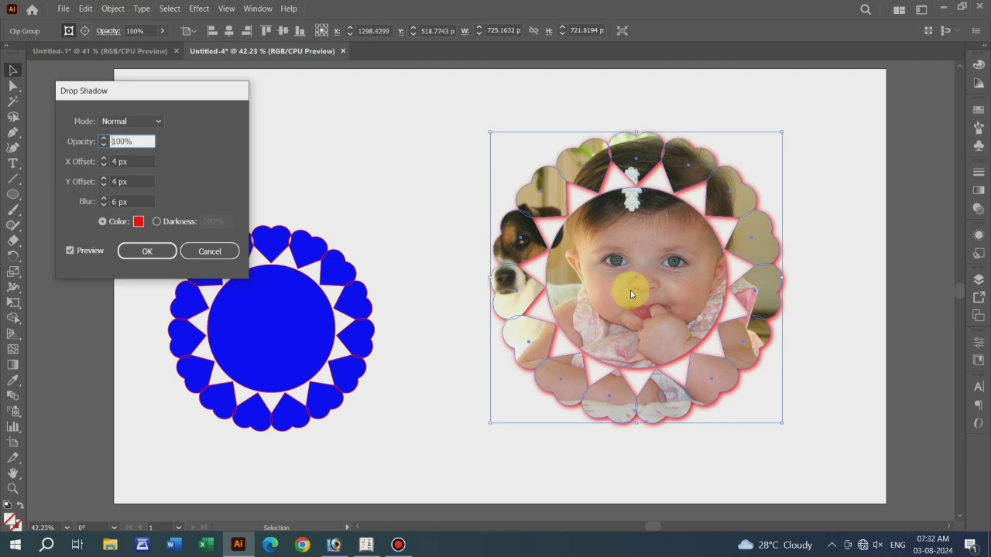
click(104, 165)
click(104, 165)
click(104, 165)
click(104, 165)
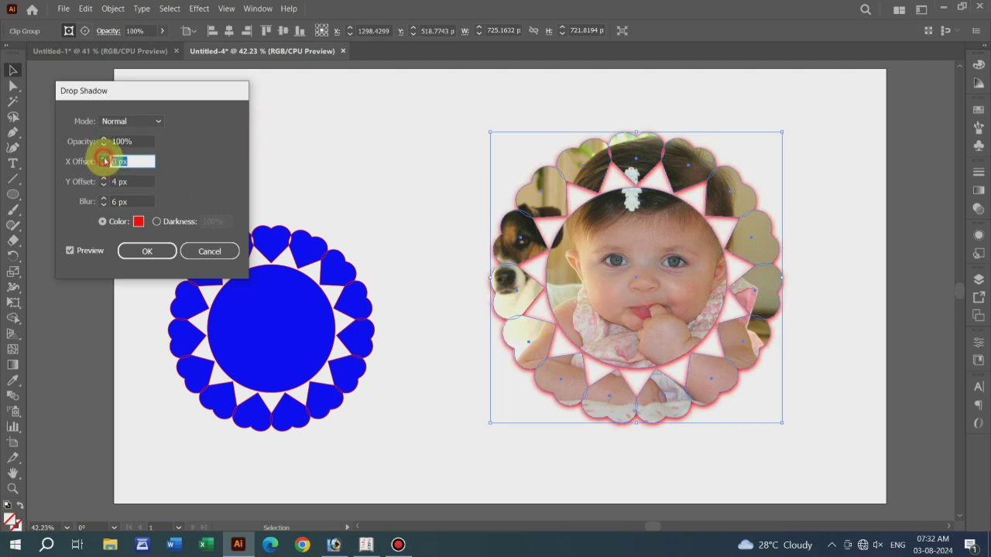
click(104, 159)
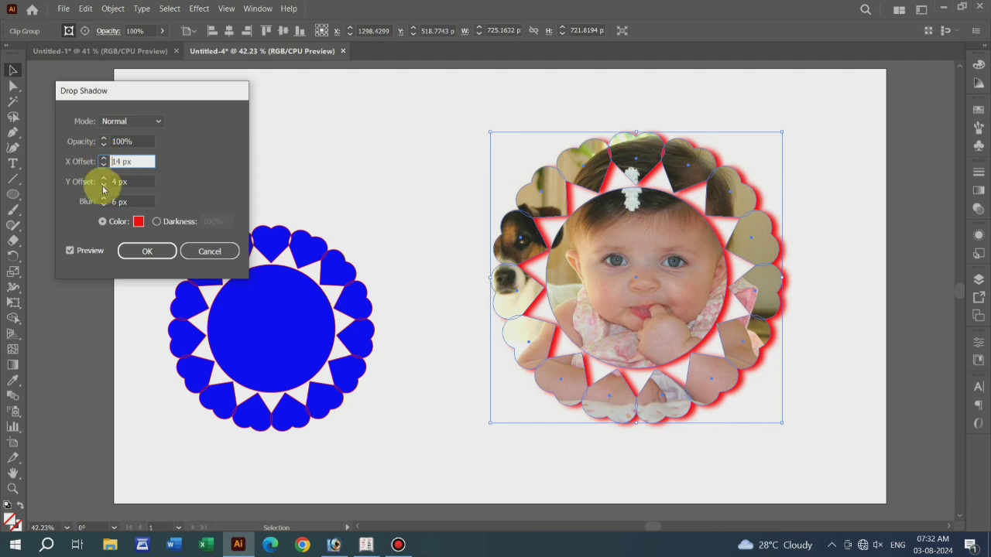
Set the drop shadow's Y offset to 12 px and its blur to 13 px.
click(103, 185)
click(104, 184)
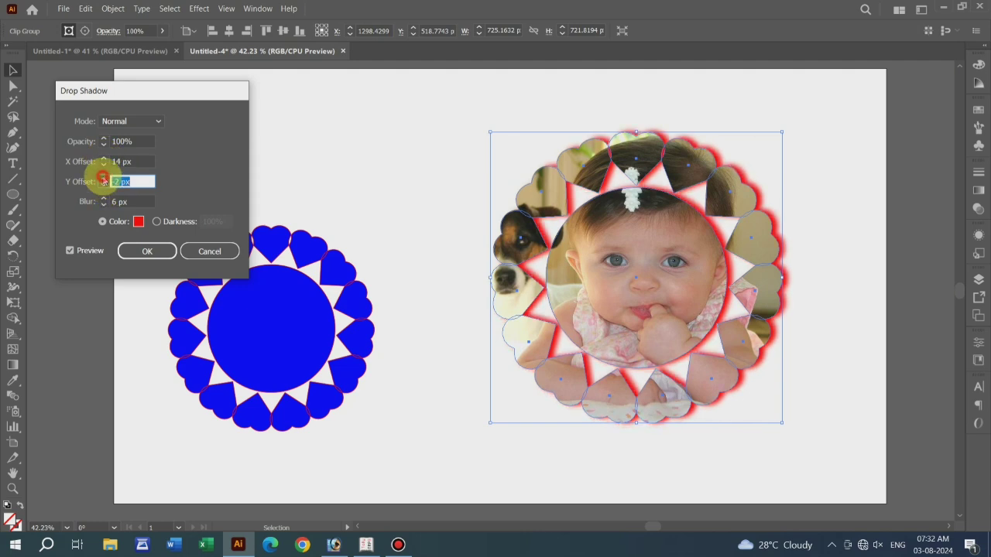
click(104, 178)
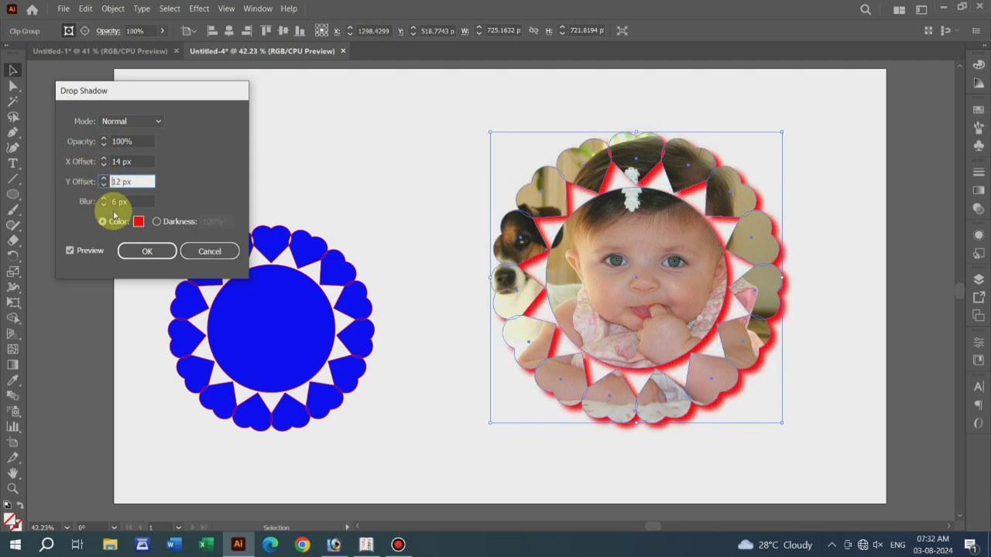
click(104, 199)
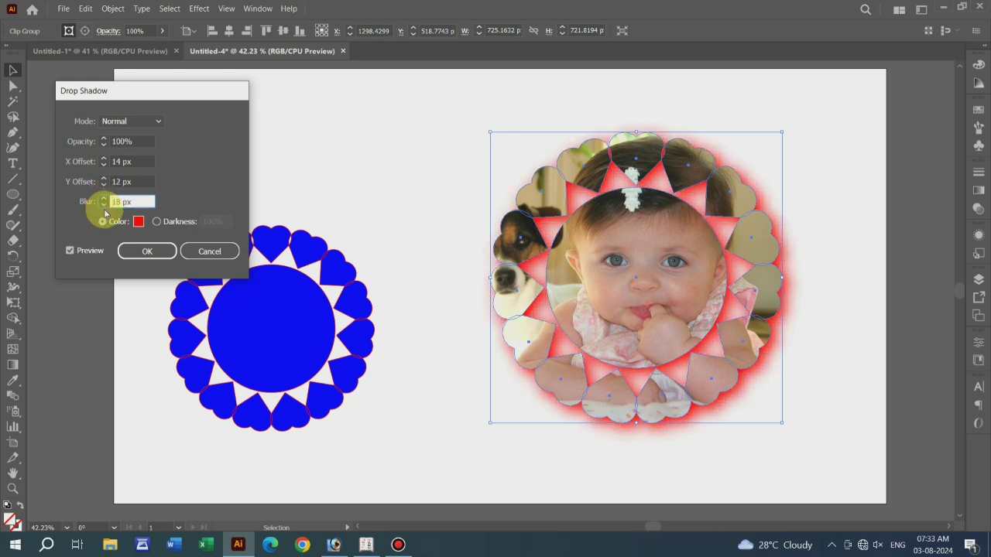
click(103, 205)
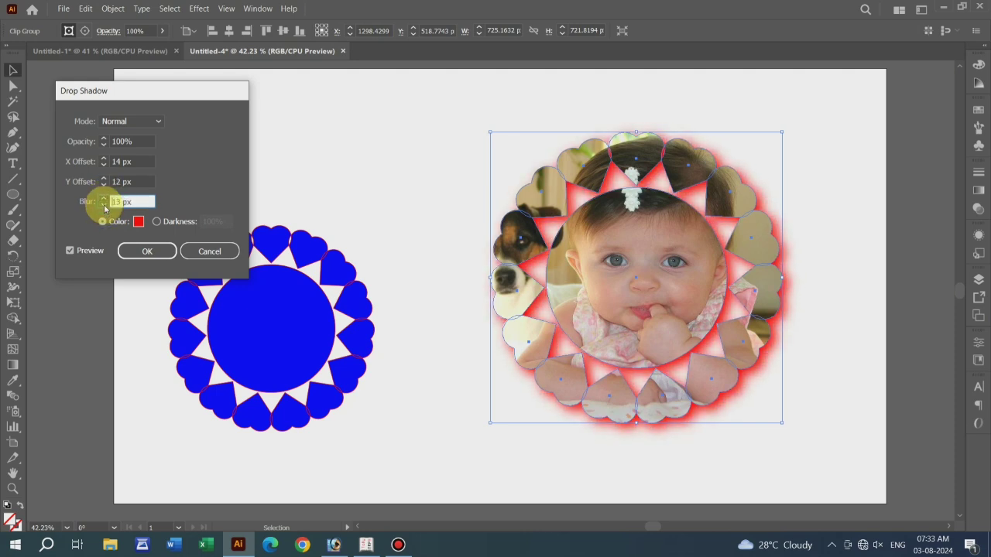
Use a colour instead of darkness for the drop shadow, choose blue, and apply the effect.
click(155, 222)
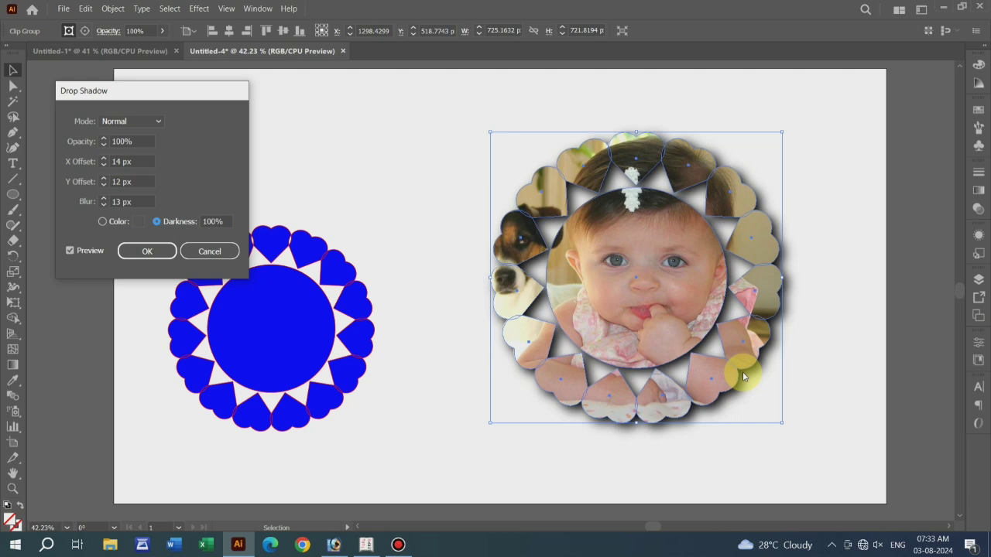
click(102, 222)
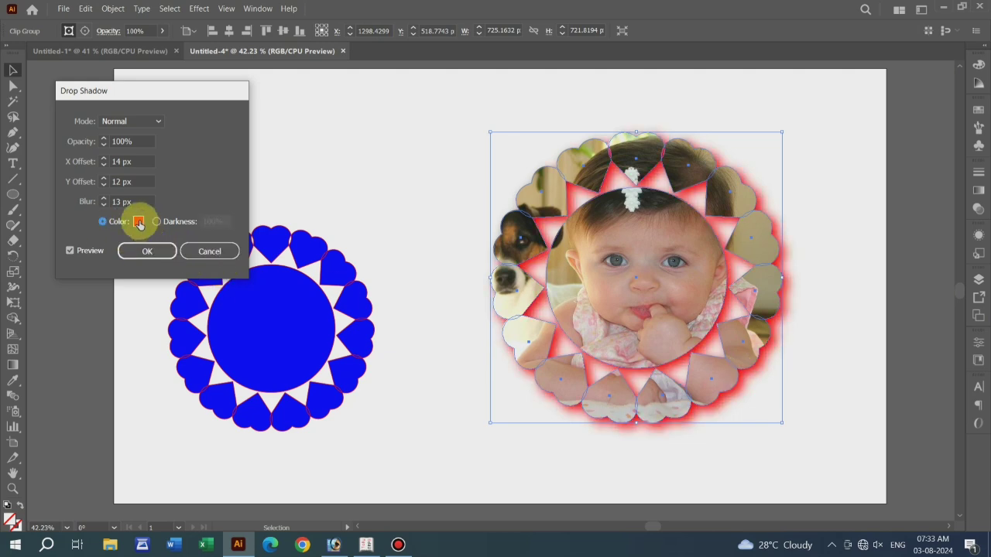
click(139, 223)
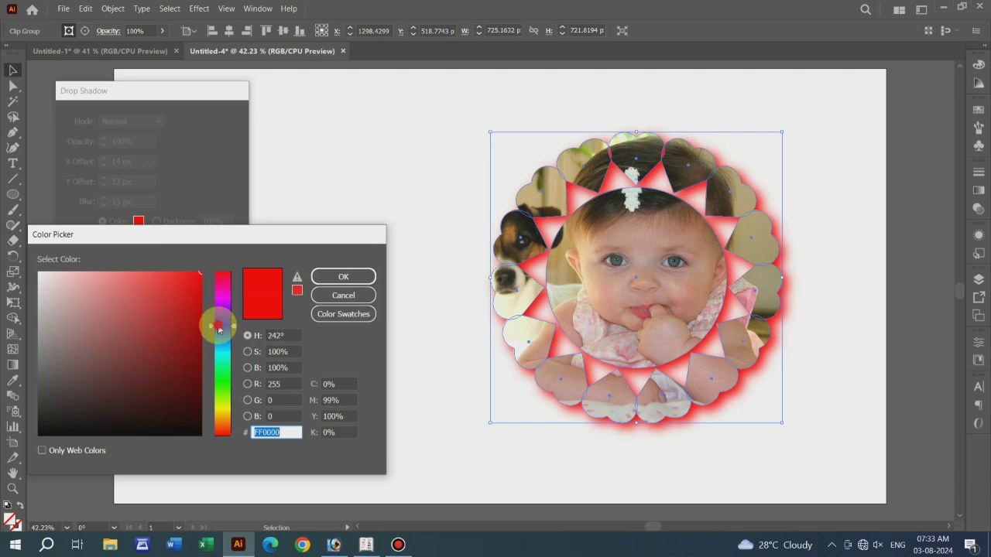
click(217, 325)
click(169, 292)
click(342, 276)
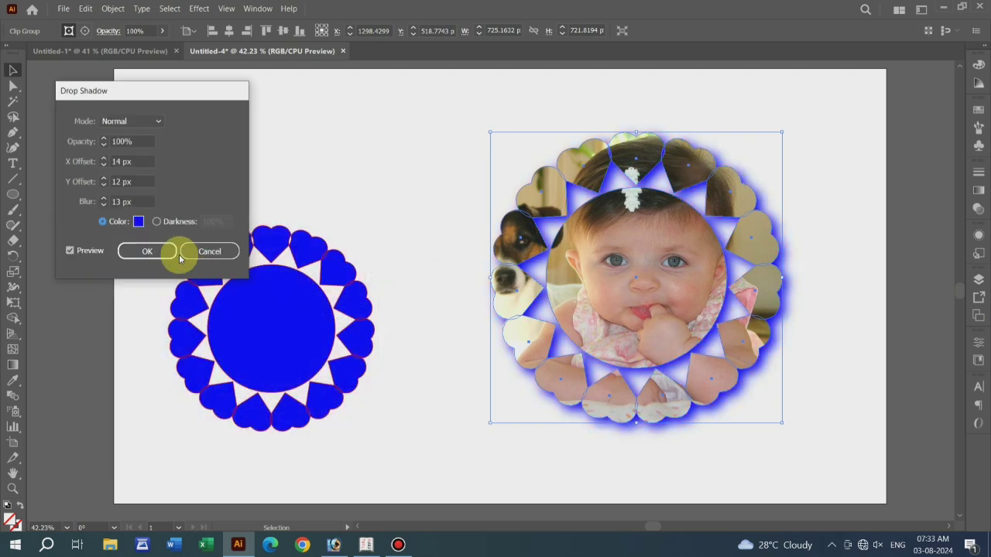
click(146, 251)
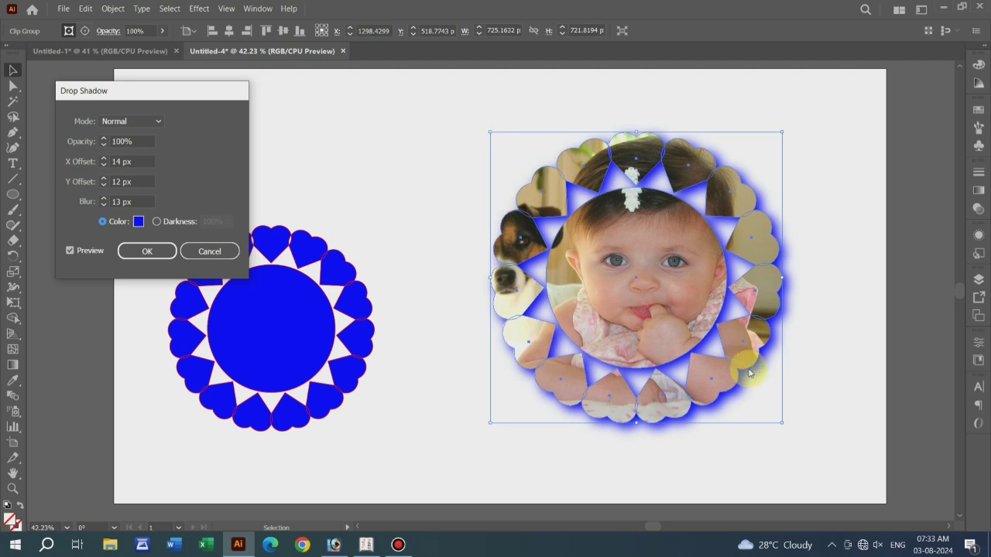
click(69, 252)
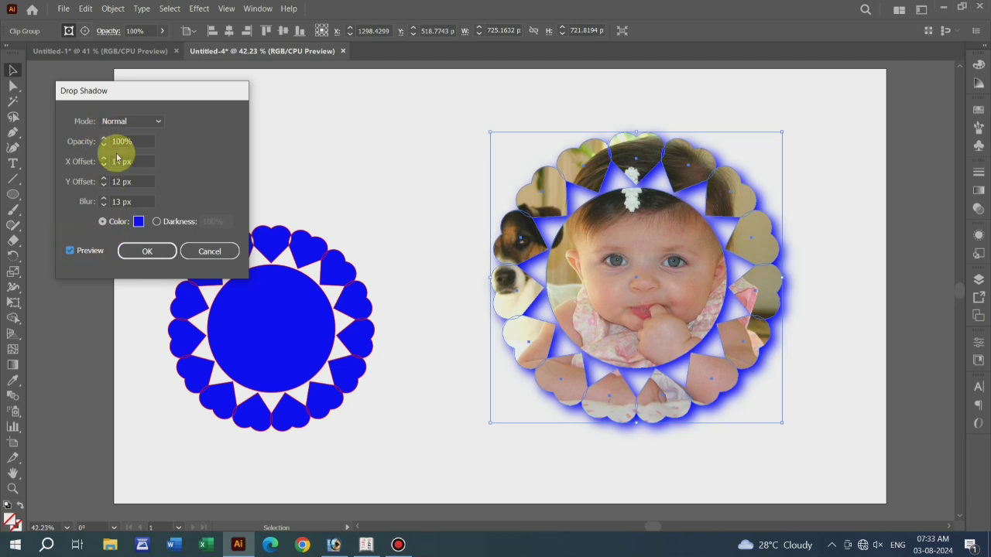
click(147, 253)
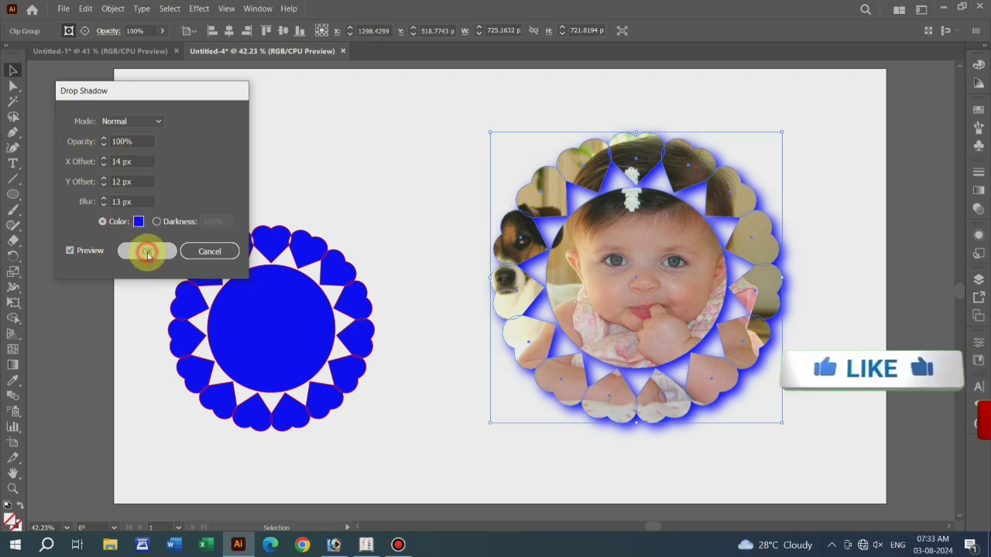